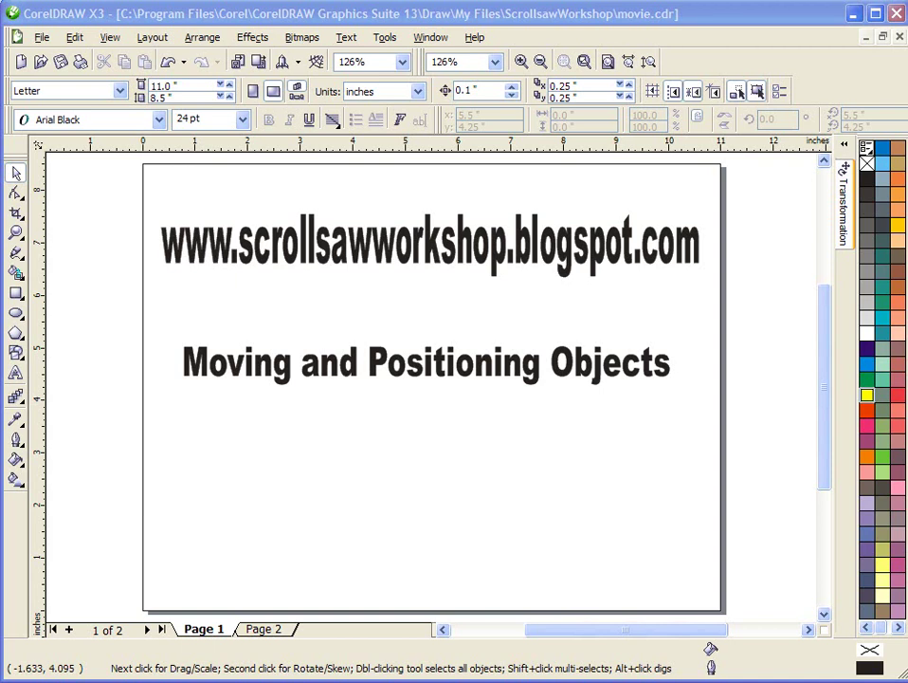
- Switch to Page 2 of movie.cdr, where the scroll, squares and circles are laid out
{"action": "left_click", "coordinate": [279, 630]}
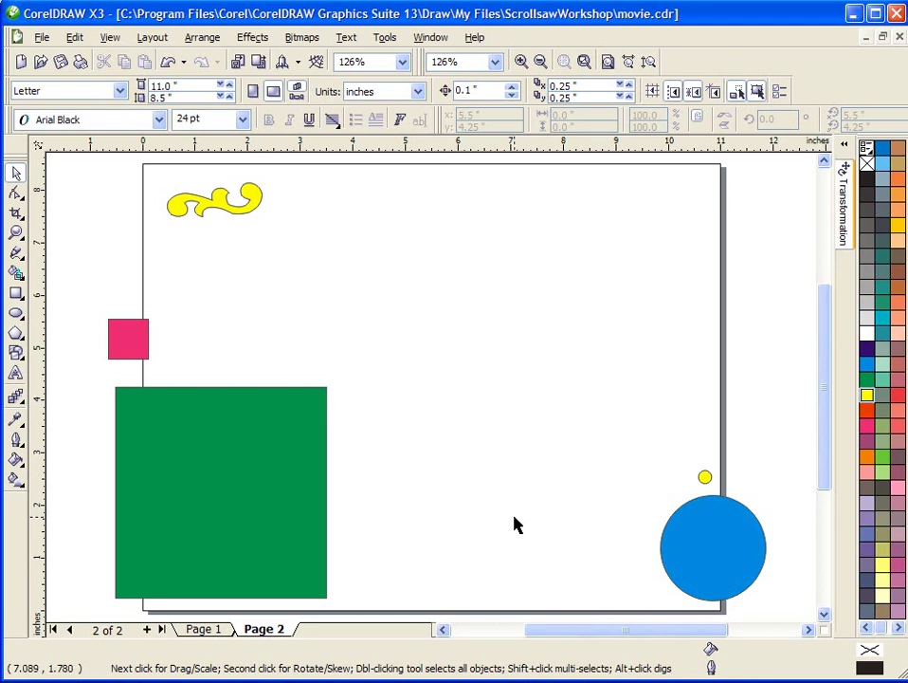
{"action": "left_click", "coordinate": [717, 559]}
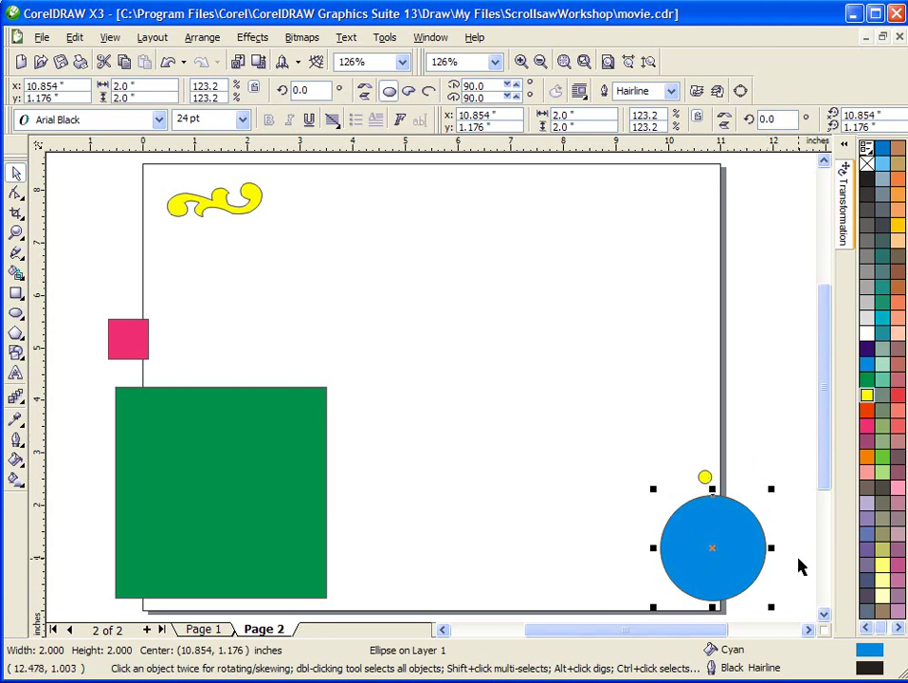
- Centre the blue circle, then the 0.25-inch yellow dot, on the page at 5.5, 4.25 inches
{"action": "left_click", "coordinate": [530, 351]}
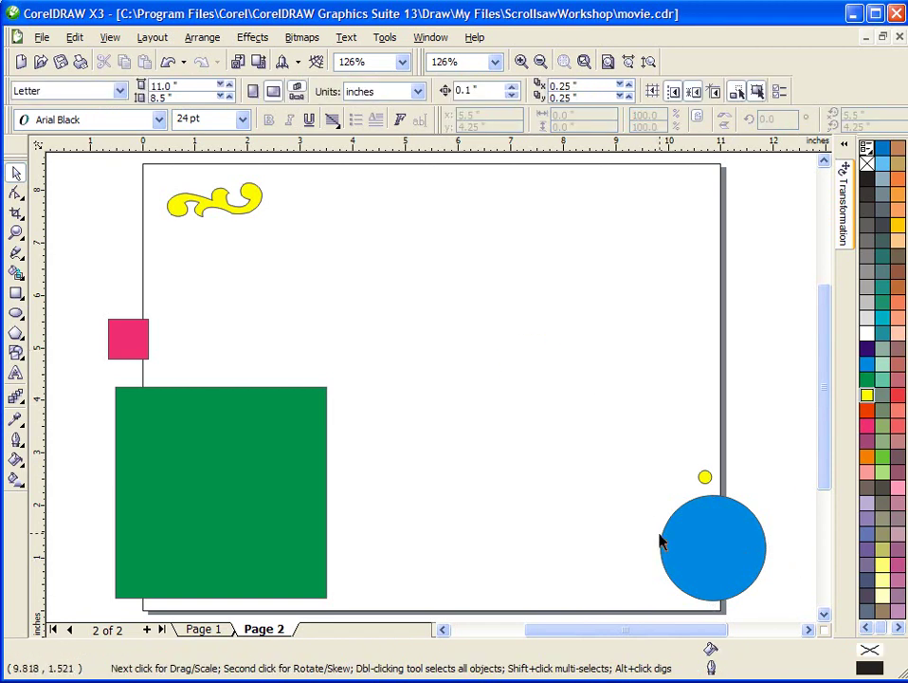
{"action": "left_click", "coordinate": [697, 547]}
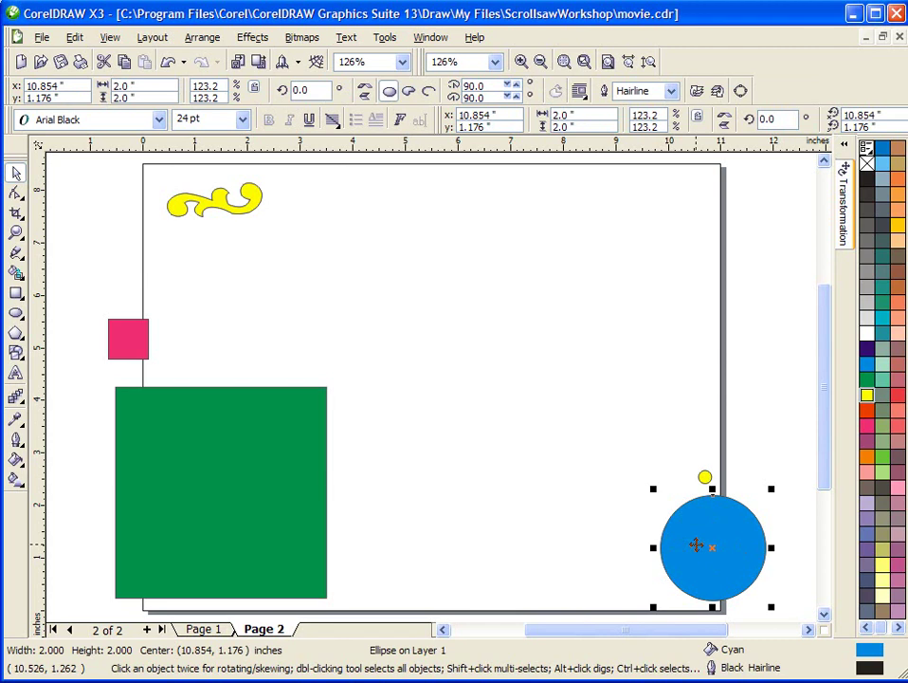
{"action": "key", "text": "p"}
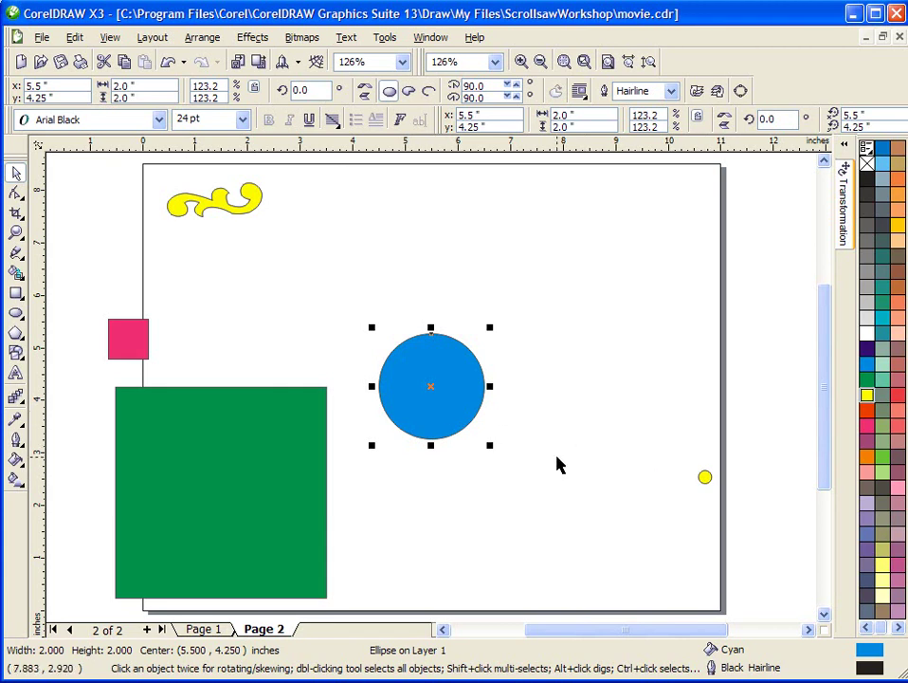
{"action": "left_click", "coordinate": [610, 513]}
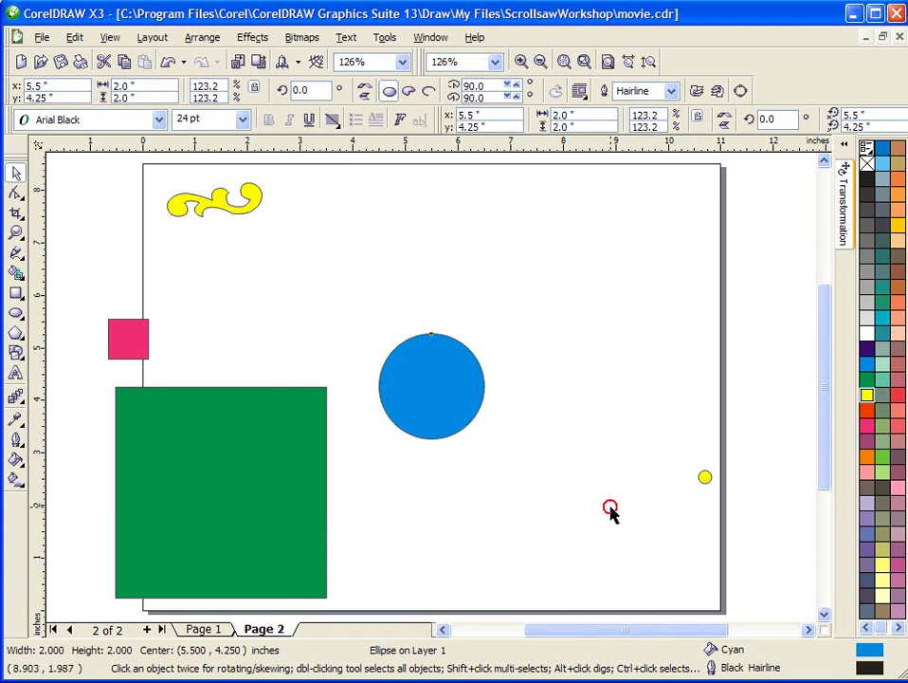
{"action": "left_click", "coordinate": [700, 488]}
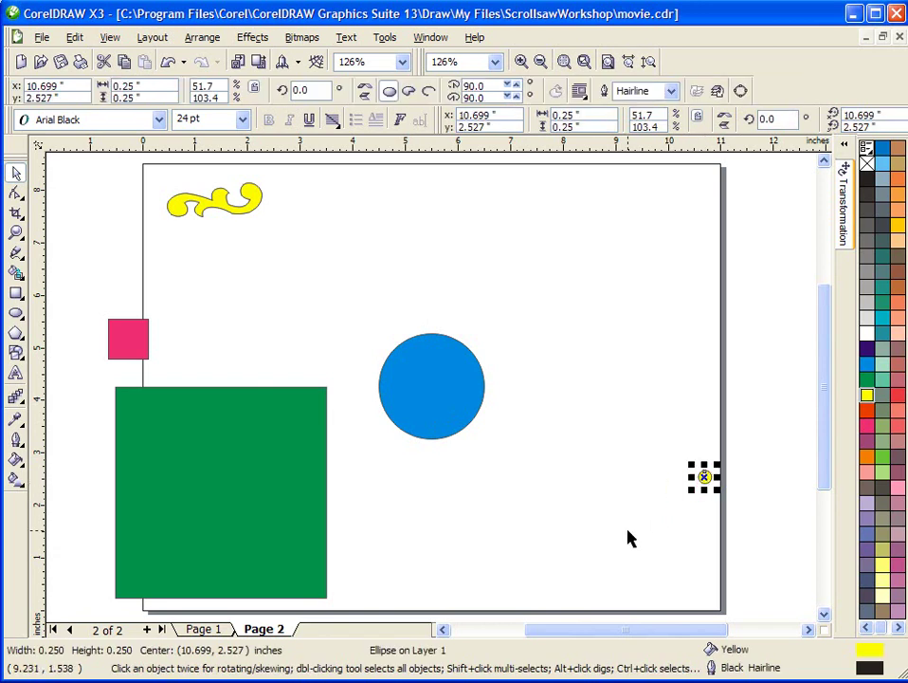
{"action": "key", "text": "p"}
{"action": "left_click", "coordinate": [528, 510]}
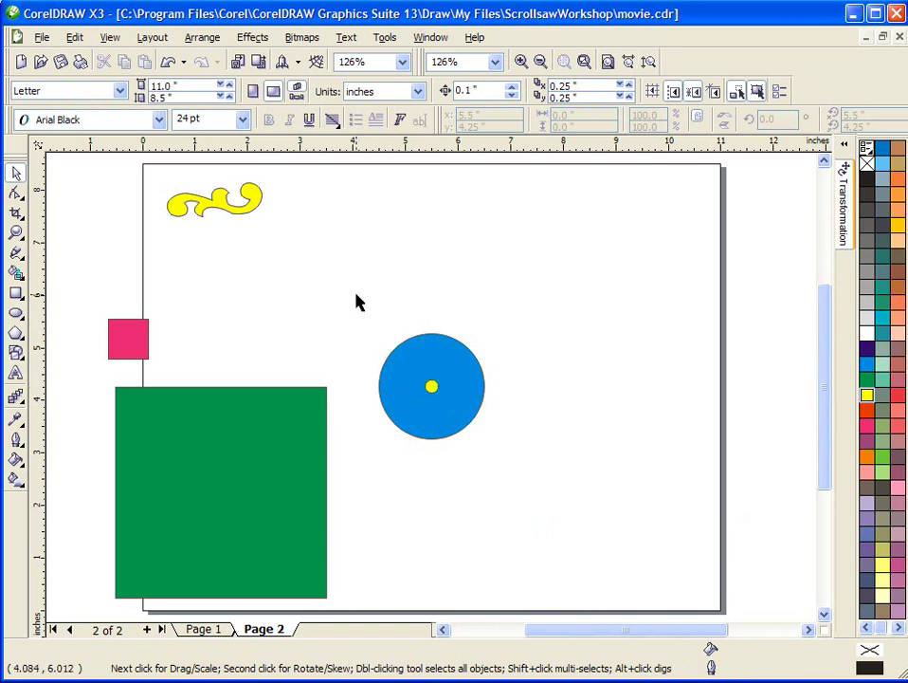
- Cut the yellow dot out of the blue circle with Back Minus Front, moving the ring right
{"action": "left_click_drag", "start_coordinate": [358, 297], "coordinate": [519, 471]}
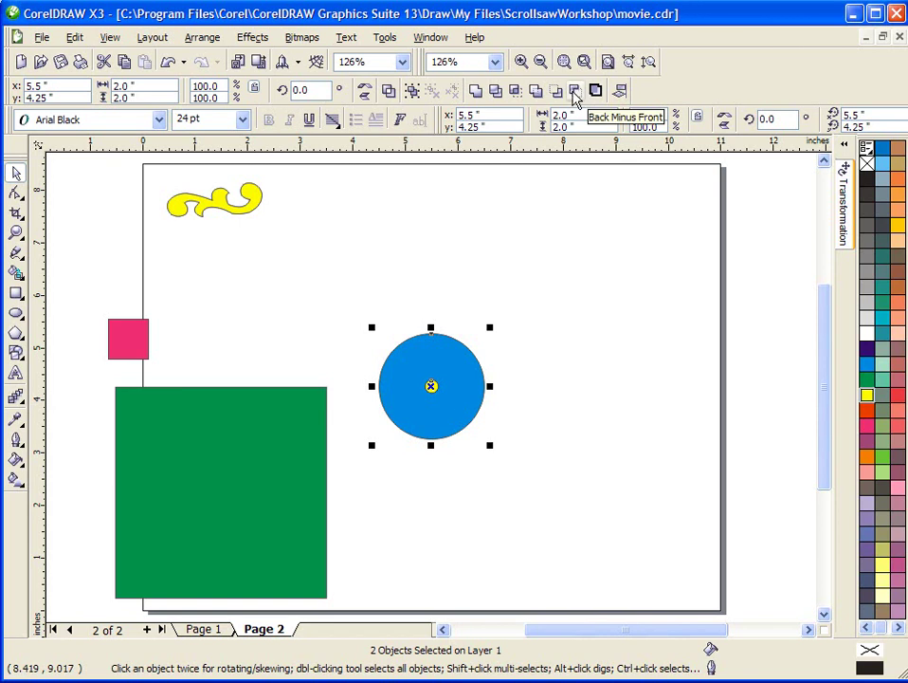
{"action": "left_click", "coordinate": [576, 97]}
{"action": "left_click_drag", "start_coordinate": [445, 406], "coordinate": [388, 299]}
{"action": "left_click", "coordinate": [619, 371]}
- Enlarge the ring to about 6.078 inches, fill it 10% Black, and move it to the page's right edge
{"action": "left_click_drag", "start_coordinate": [425, 344], "coordinate": [660, 556]}
{"action": "left_click_drag", "start_coordinate": [568, 463], "coordinate": [591, 414]}
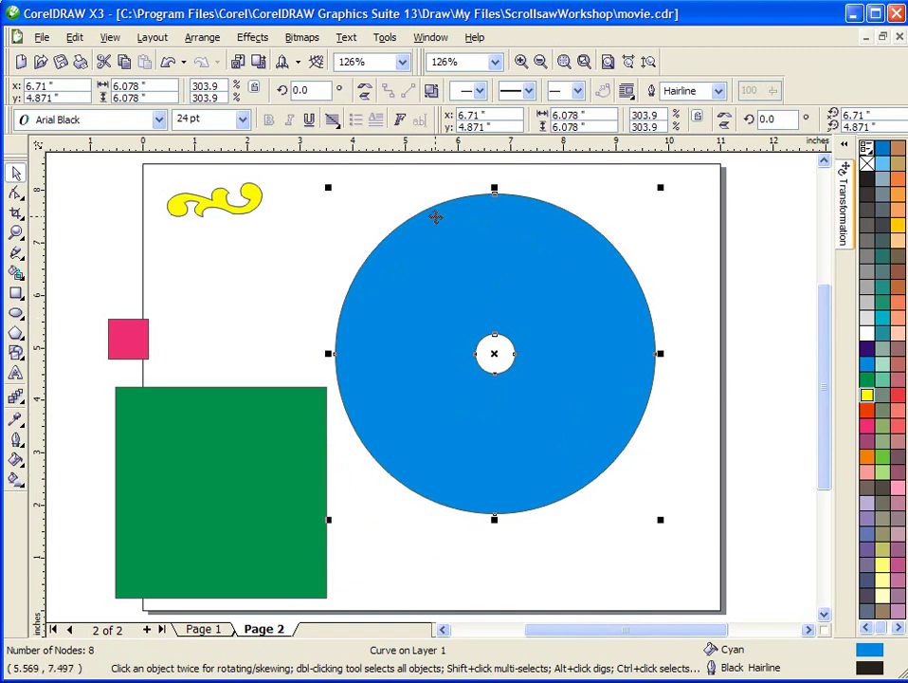
{"action": "left_click", "coordinate": [872, 323]}
{"action": "left_click_drag", "start_coordinate": [588, 334], "coordinate": [631, 346]}
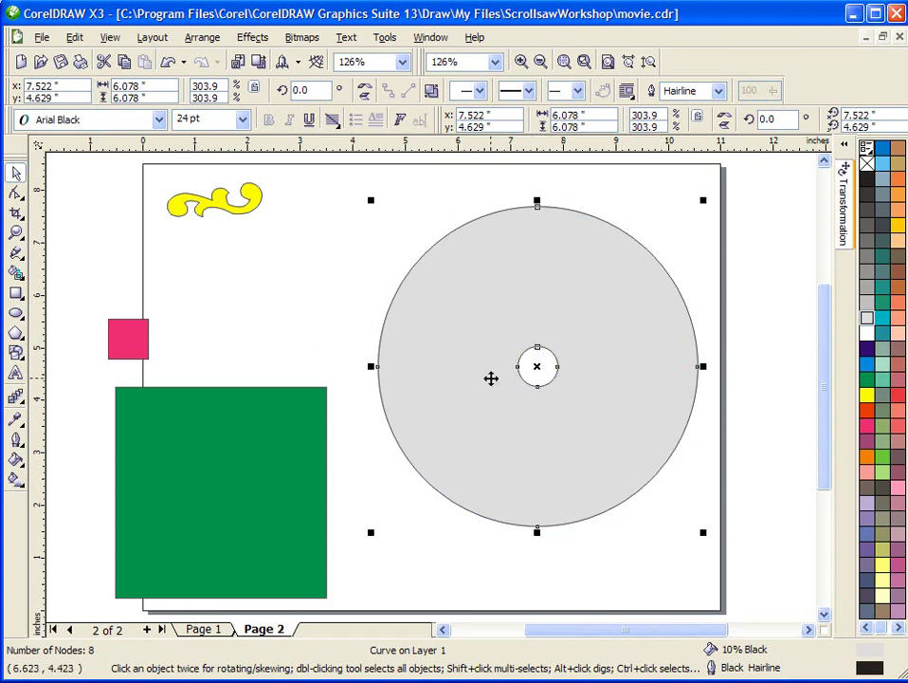
{"action": "left_click", "coordinate": [297, 279]}
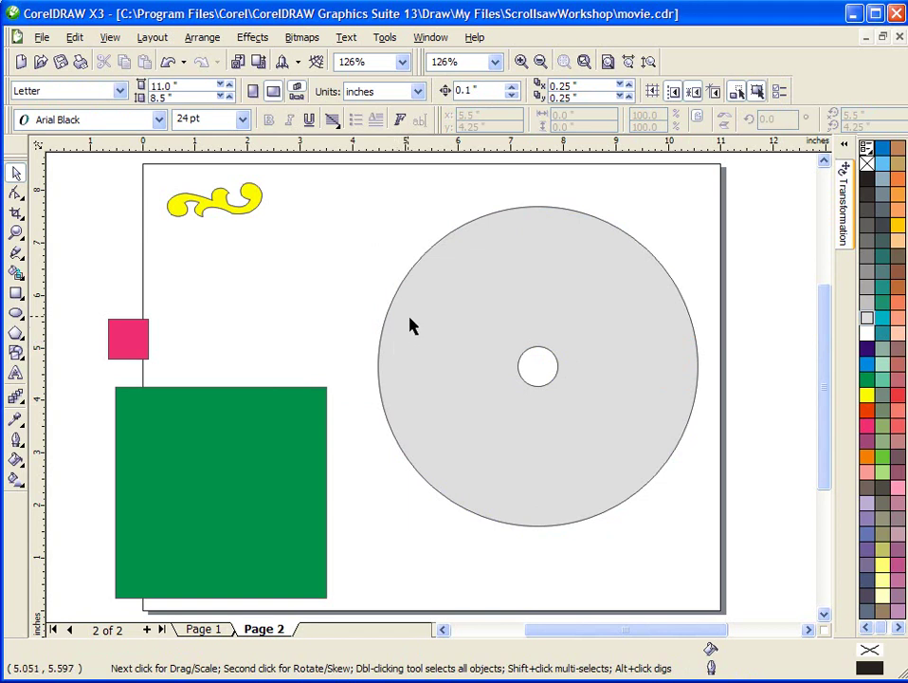
{"action": "left_click_drag", "start_coordinate": [399, 310], "coordinate": [747, 422]}
- Centre the green square on the page, bring the pink square up beside it, and select both
{"action": "left_click", "coordinate": [276, 509]}
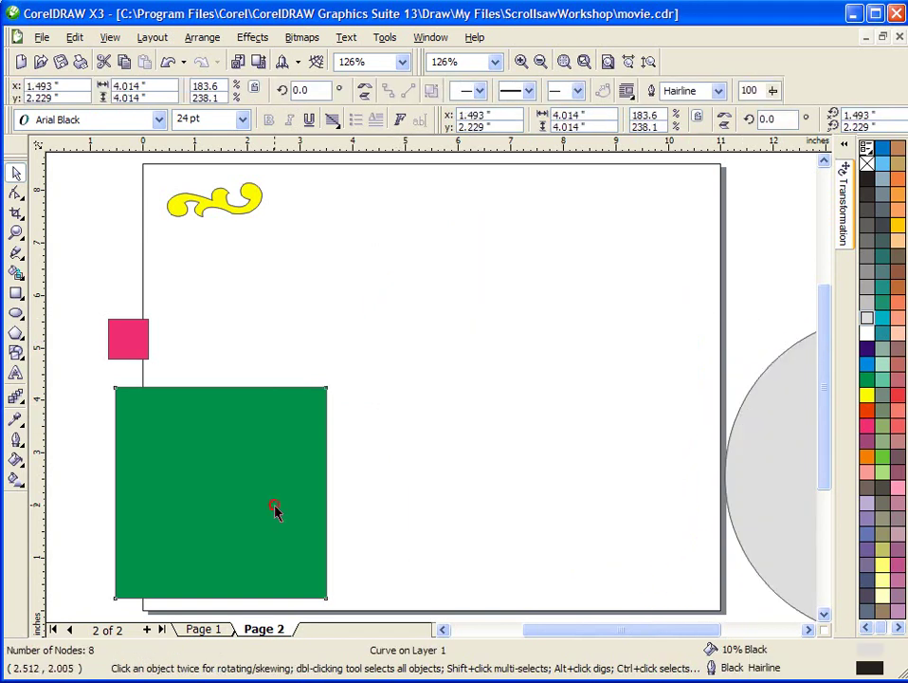
{"action": "key", "text": "p"}
{"action": "left_click", "coordinate": [241, 464]}
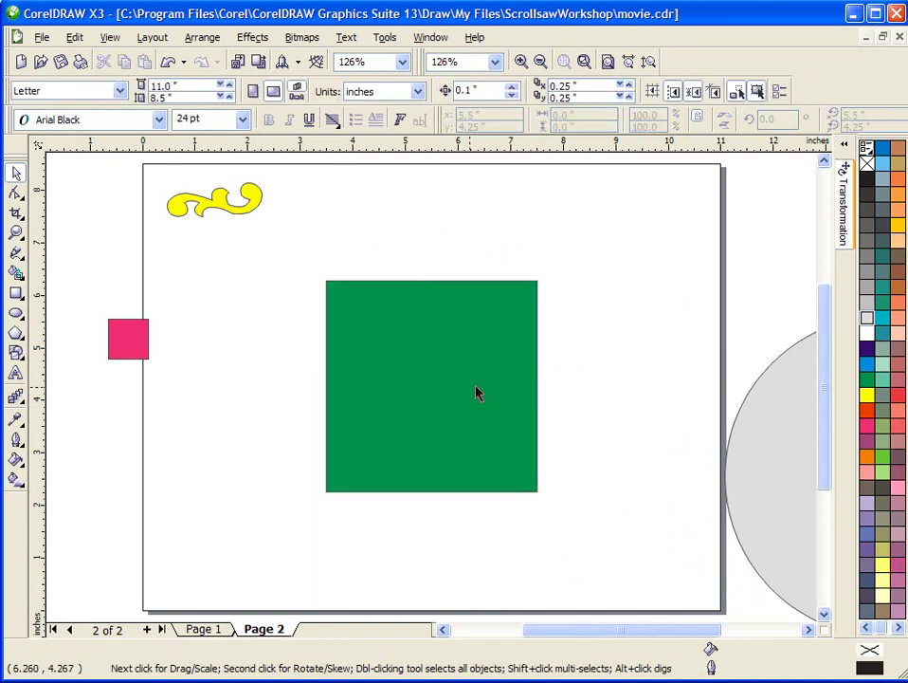
{"action": "left_click", "coordinate": [310, 388]}
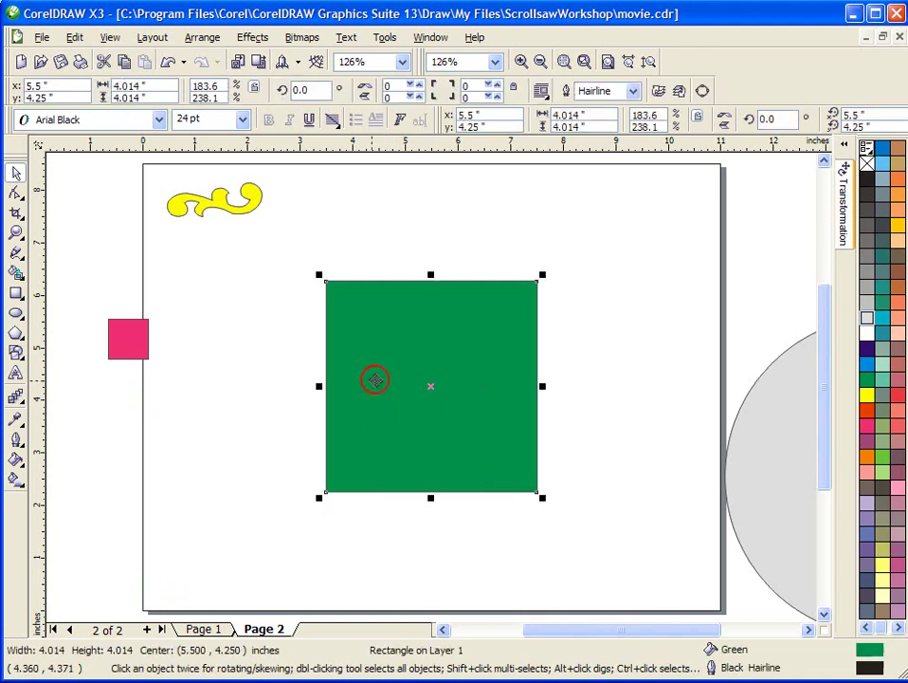
{"action": "left_click_drag", "start_coordinate": [130, 340], "coordinate": [235, 317]}
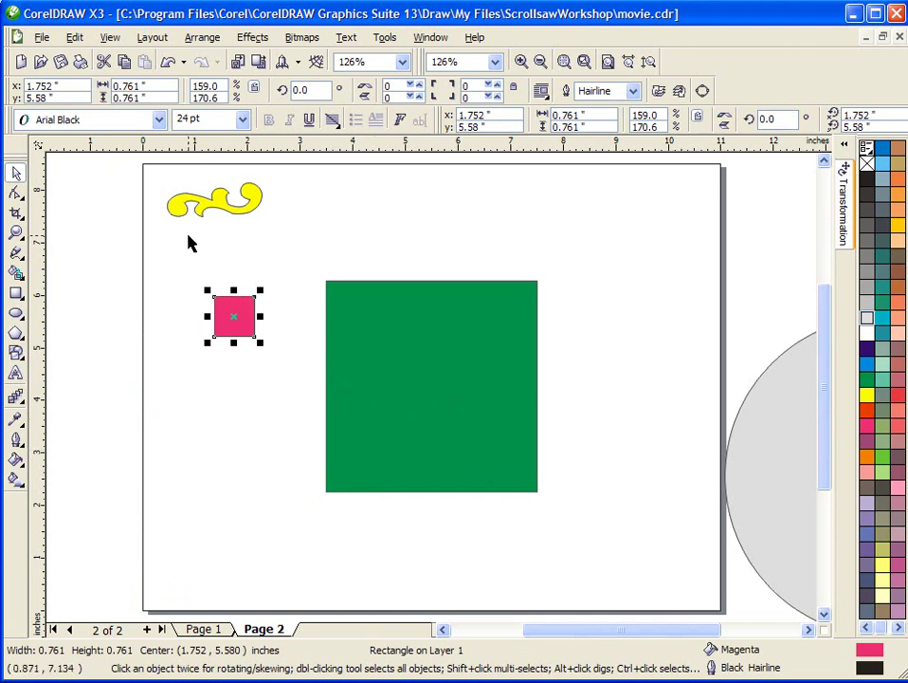
{"action": "left_click_drag", "start_coordinate": [189, 237], "coordinate": [592, 539]}
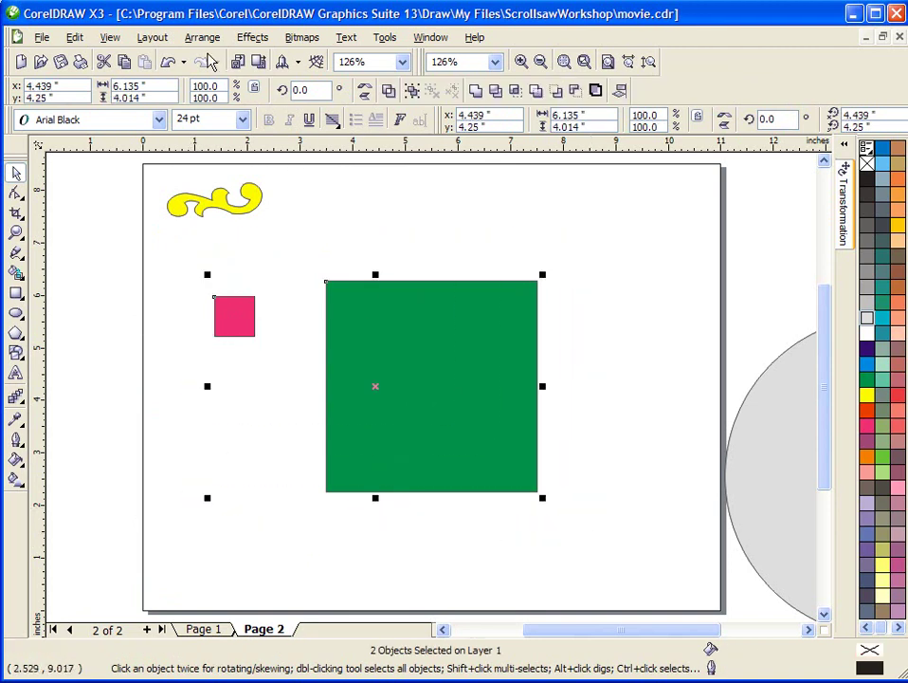
{"action": "left_click", "coordinate": [196, 44]}
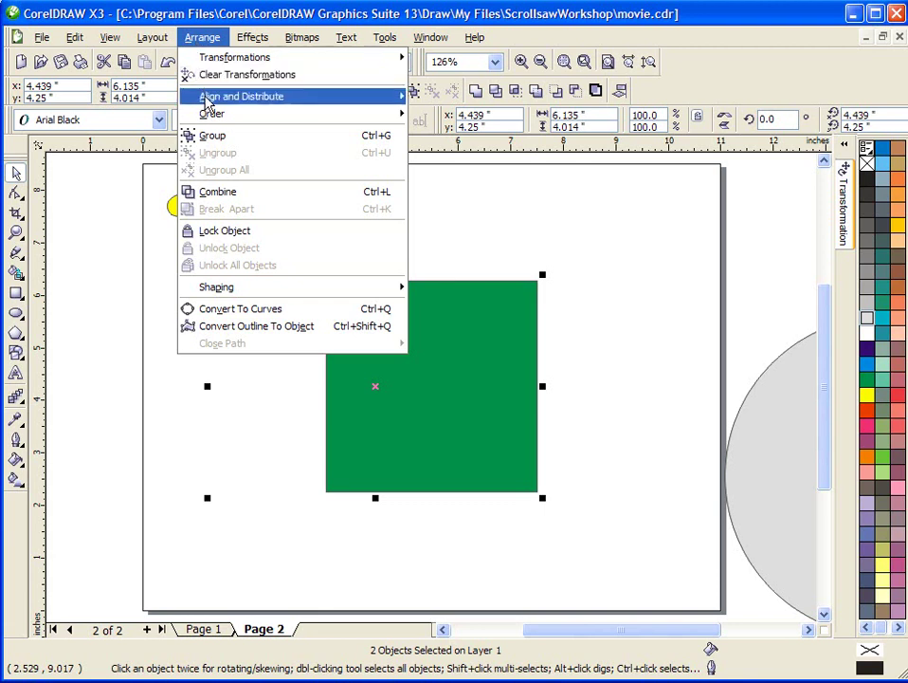
{"action": "mouse_move", "coordinate": [207, 98]}
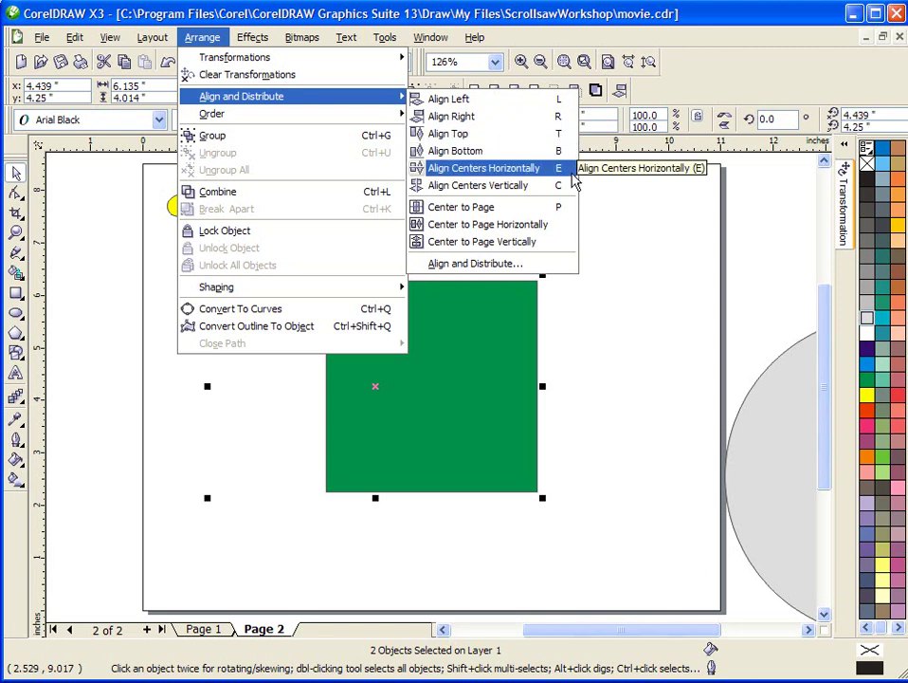
{"action": "left_click", "coordinate": [648, 278]}
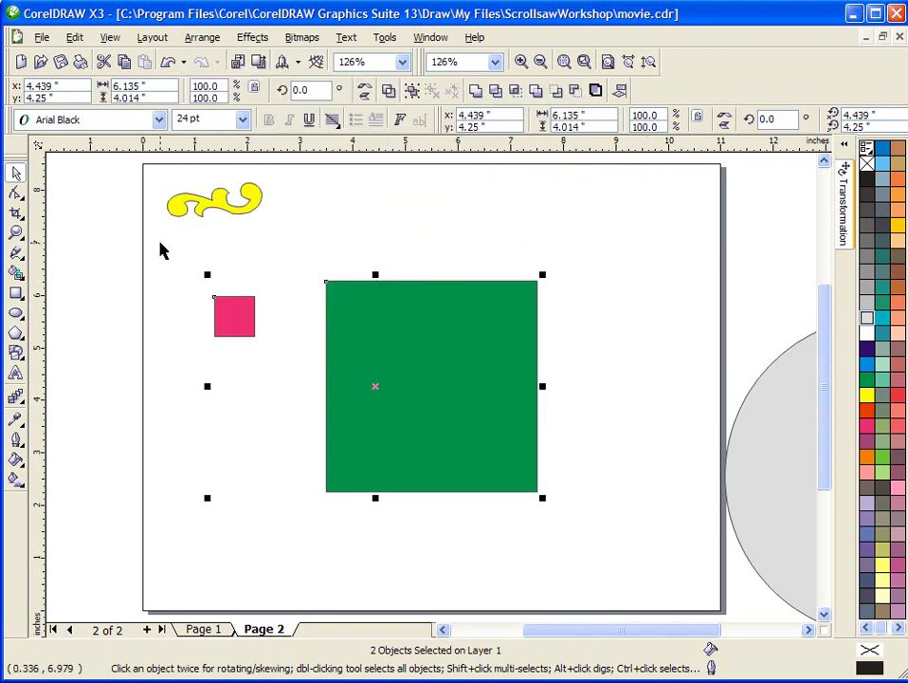
- Select both squares and align the pink square to the green square's centre at 5.5, 4.25 inches
{"action": "left_click_drag", "start_coordinate": [189, 239], "coordinate": [590, 546]}
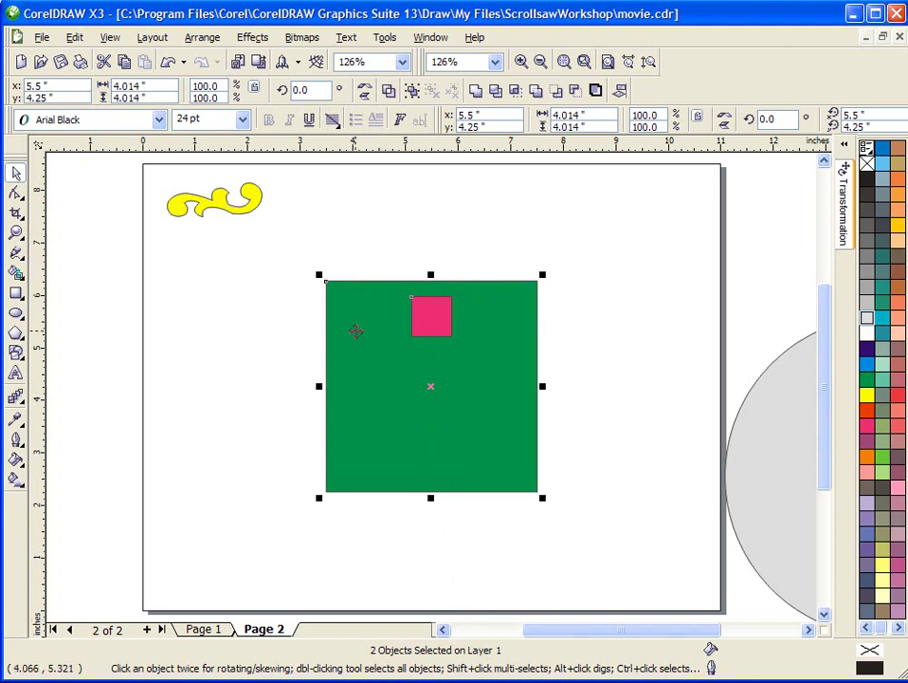
{"action": "key", "text": "e"}
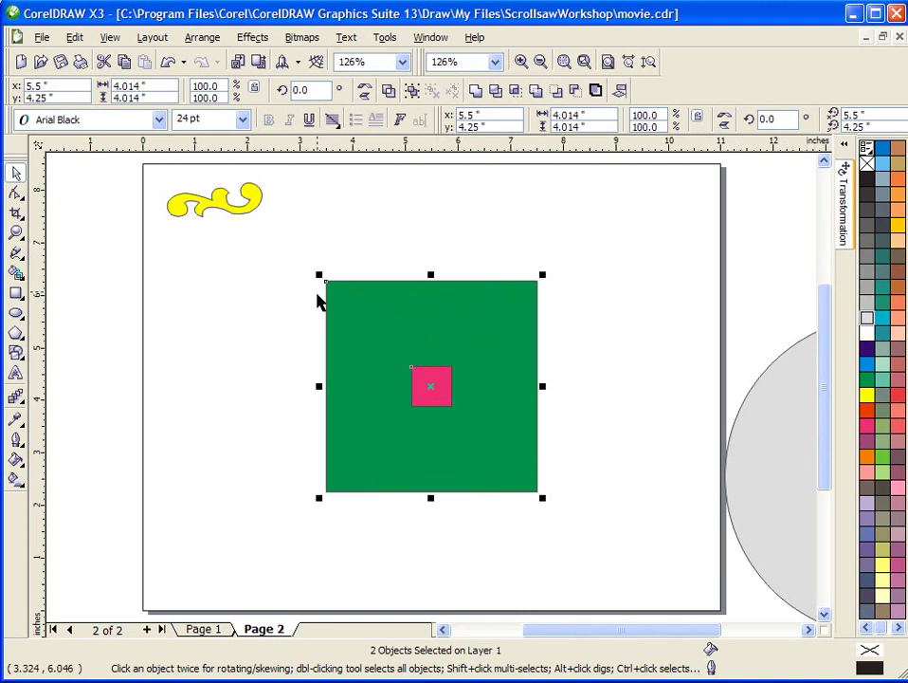
- Reposition the two squares and centre the pink square horizontally and vertically on the green one
{"action": "left_click", "coordinate": [283, 260]}
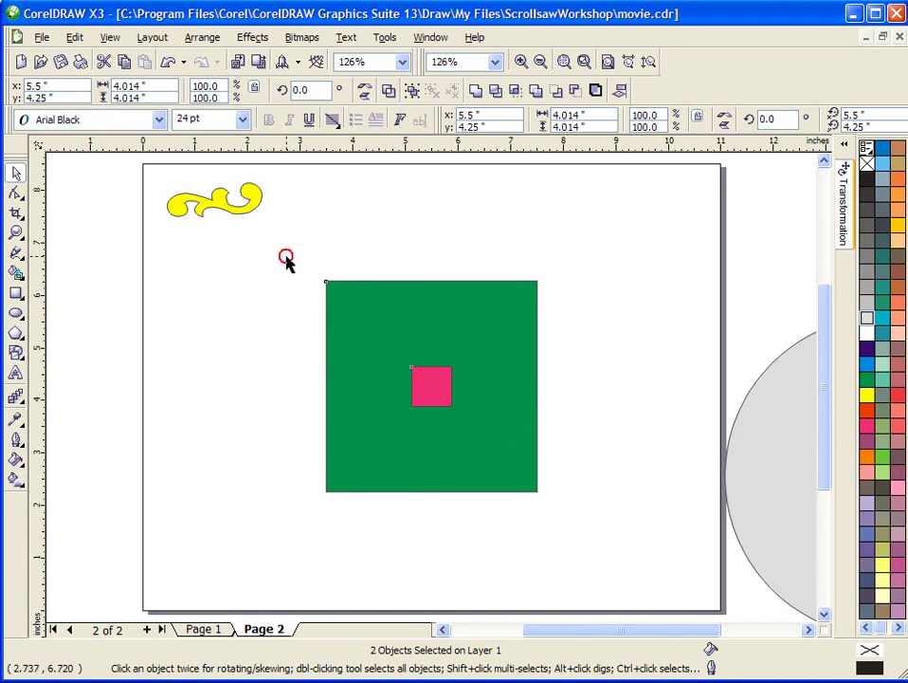
{"action": "left_click", "coordinate": [131, 474]}
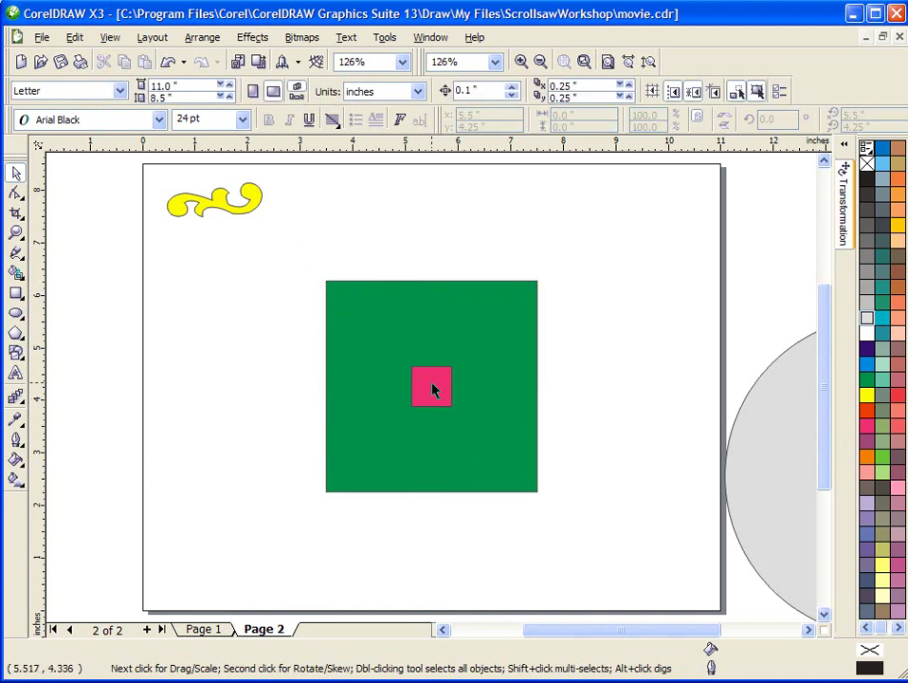
{"action": "left_click_drag", "start_coordinate": [429, 388], "coordinate": [247, 362]}
{"action": "left_click", "coordinate": [185, 510]}
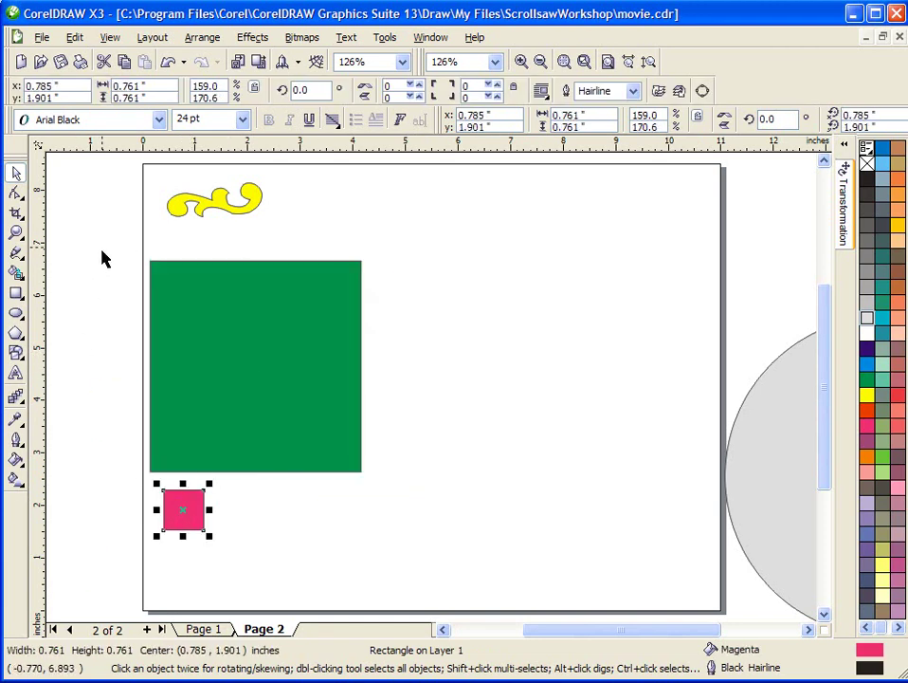
{"action": "left_click_drag", "start_coordinate": [104, 229], "coordinate": [412, 513]}
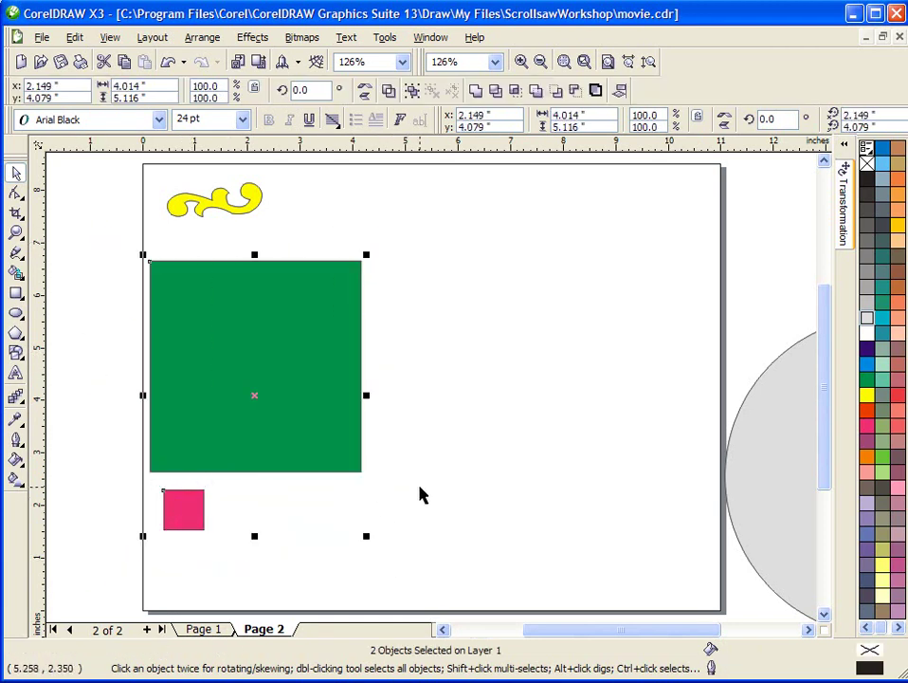
{"action": "key", "text": "c"}
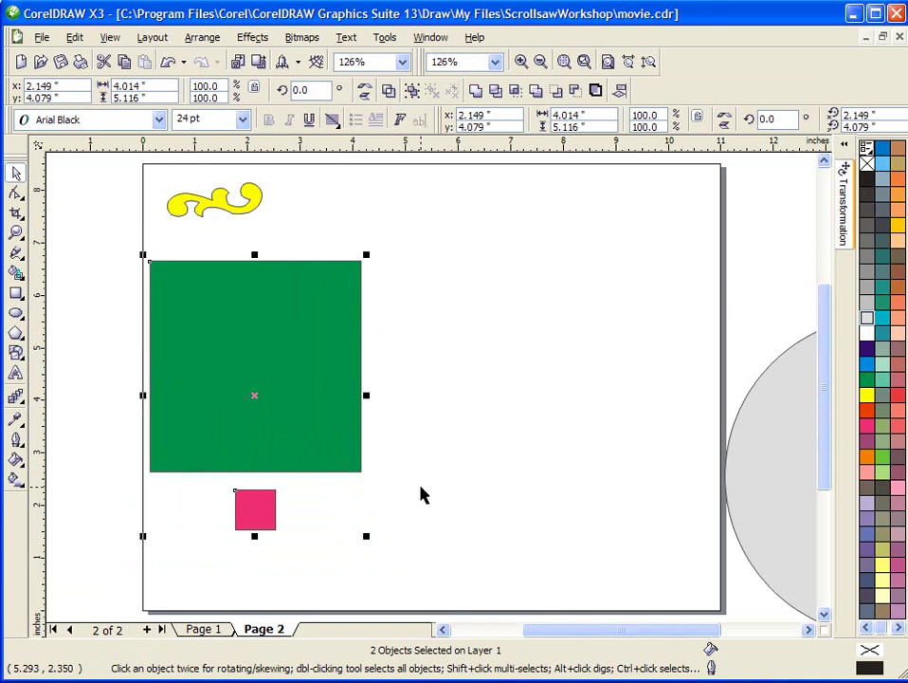
{"action": "key", "text": "e"}
- Centre both squares on the page and punch the pink square's shape out of the green square
{"action": "left_click", "coordinate": [296, 557]}
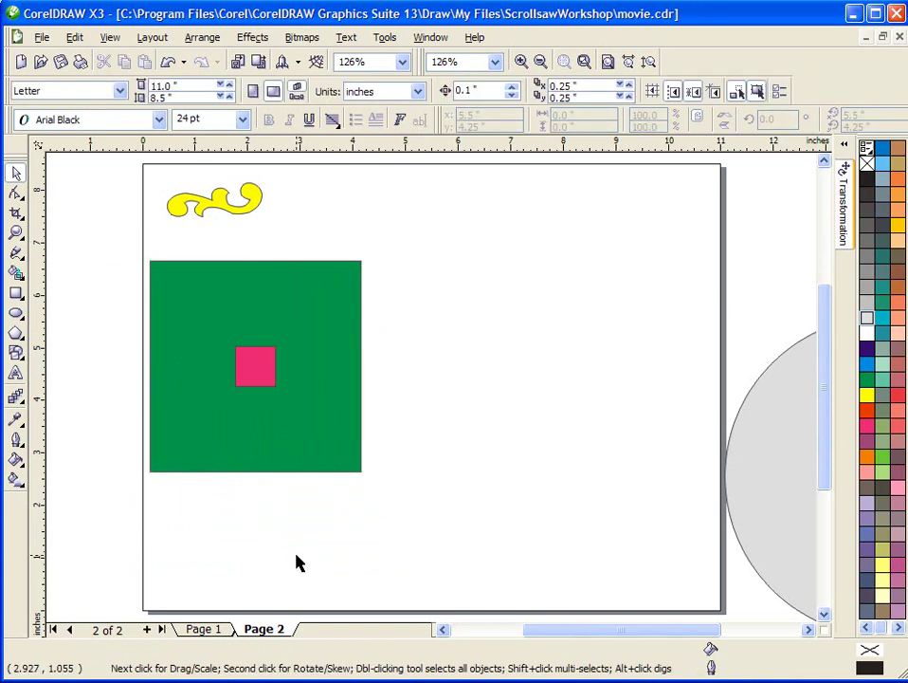
{"action": "left_click_drag", "start_coordinate": [126, 250], "coordinate": [425, 520]}
{"action": "key", "text": "p"}
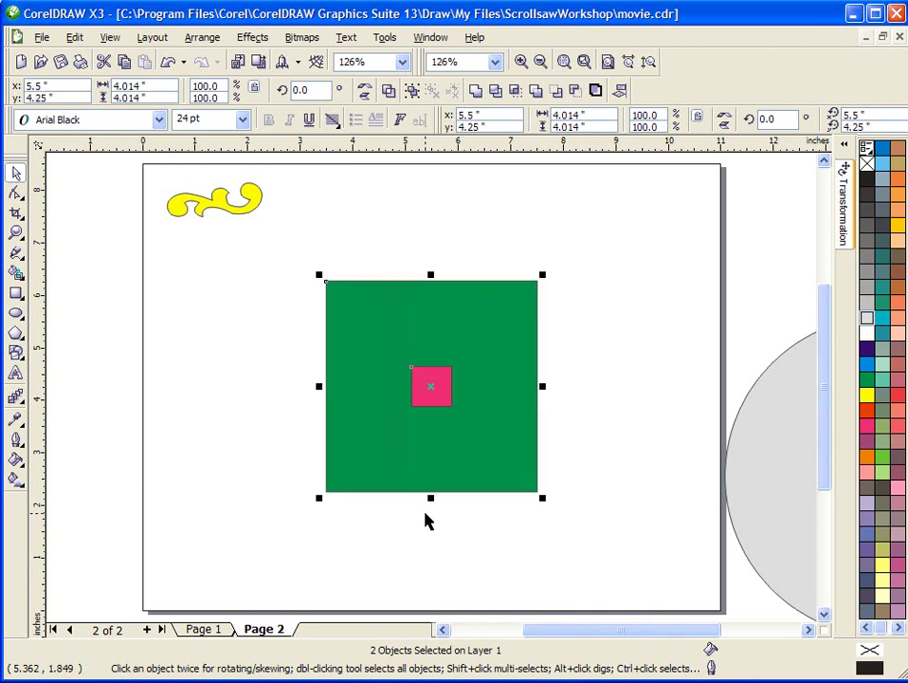
{"action": "left_click", "coordinate": [218, 479]}
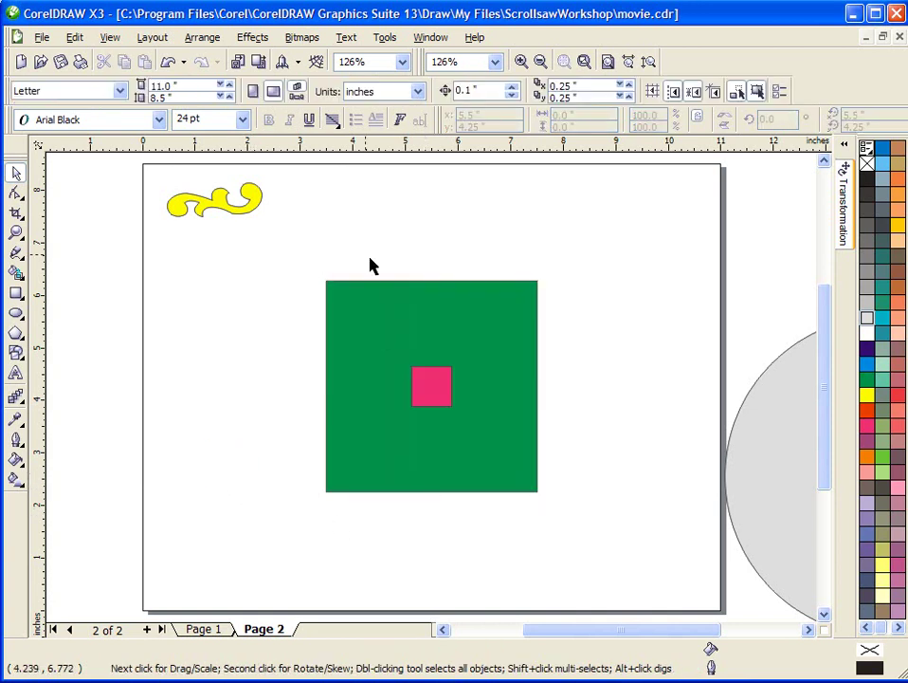
{"action": "left_click_drag", "start_coordinate": [268, 240], "coordinate": [652, 541]}
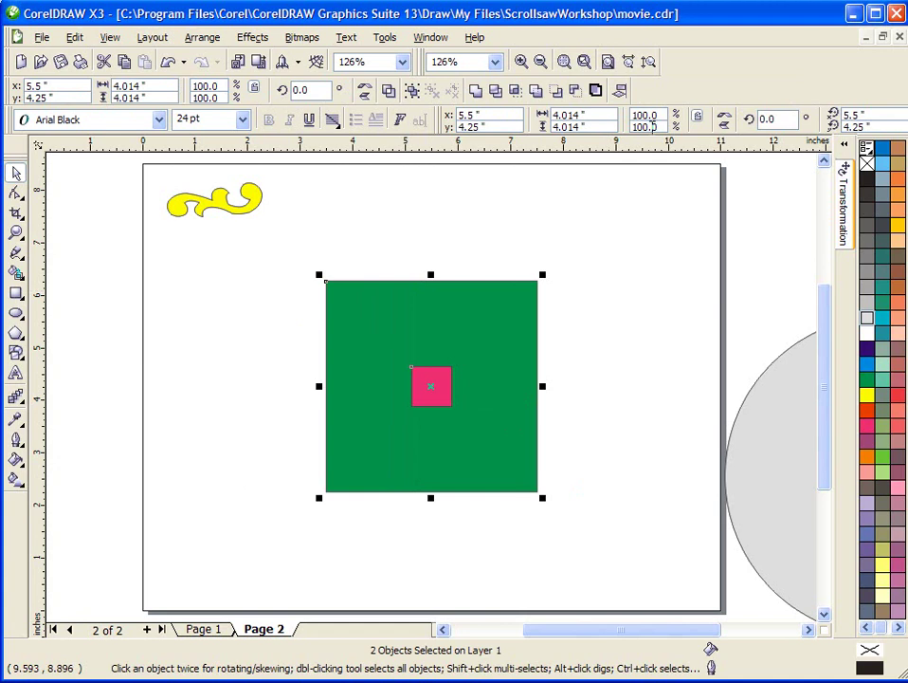
{"action": "left_click", "coordinate": [575, 95]}
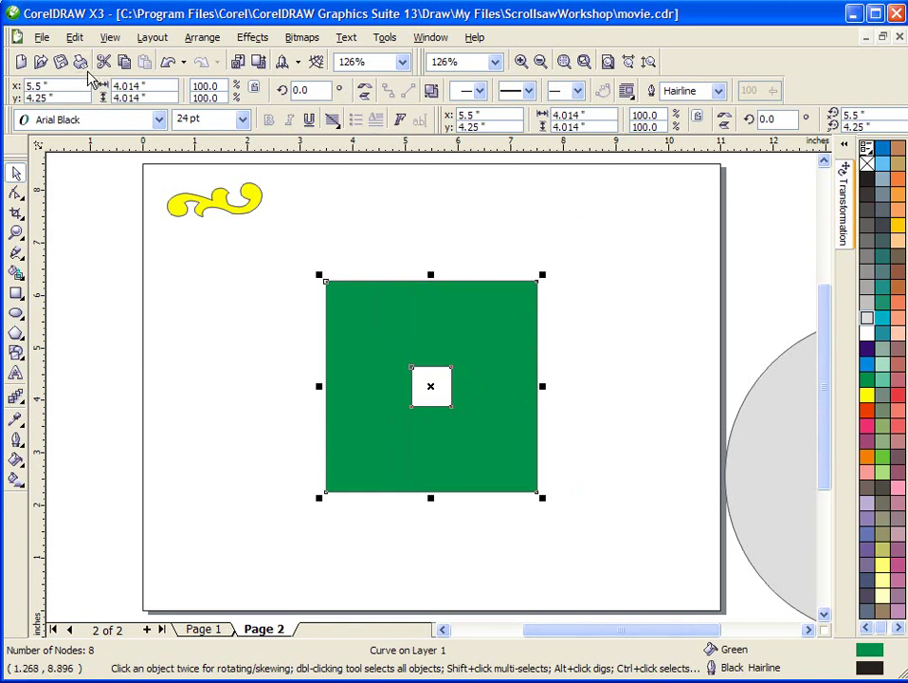
- Undo the cut-out and try left, right, top and bottom alignment of the pink square
{"action": "left_click", "coordinate": [166, 65]}
{"action": "left_click", "coordinate": [399, 446]}
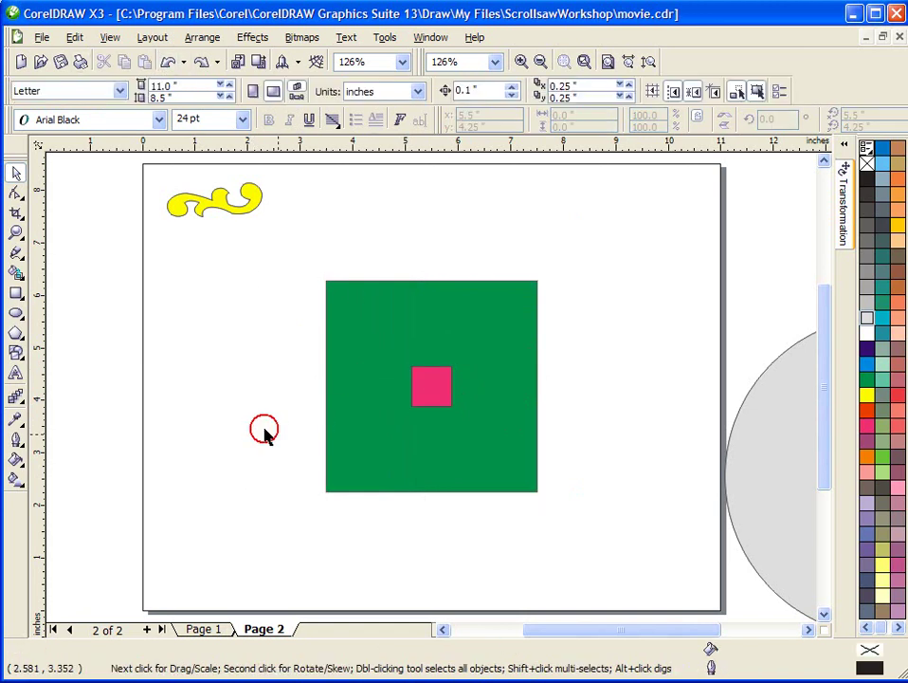
{"action": "left_click_drag", "start_coordinate": [434, 385], "coordinate": [401, 423]}
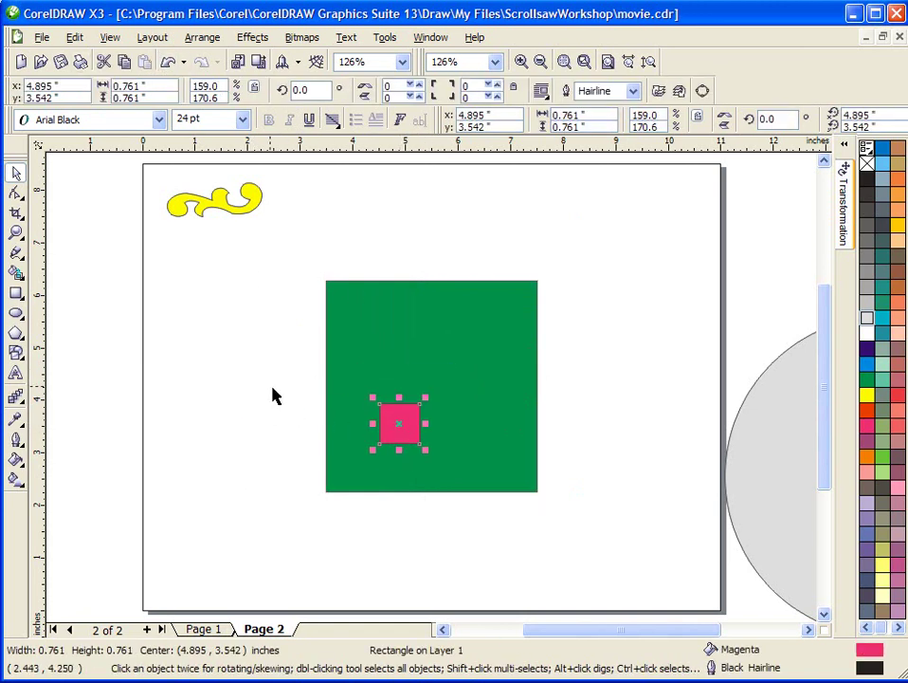
{"action": "left_click_drag", "start_coordinate": [287, 247], "coordinate": [546, 499]}
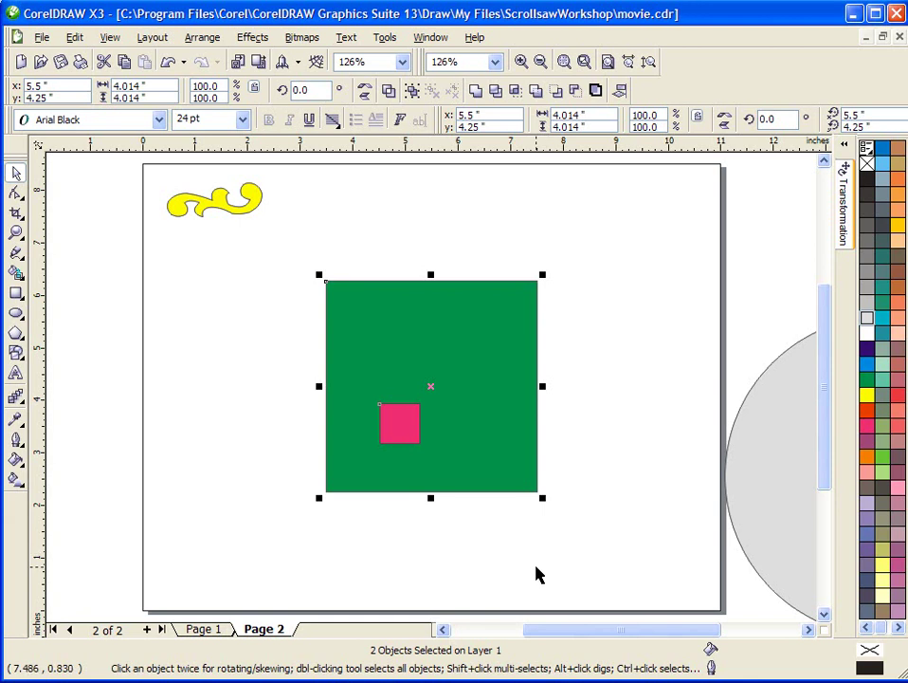
{"action": "key", "text": "l"}
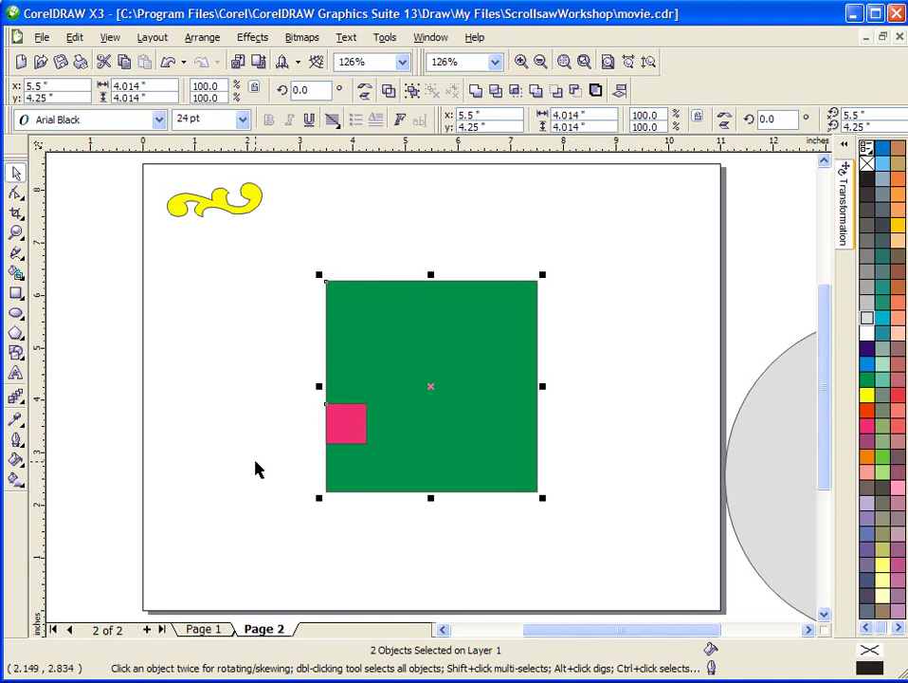
{"action": "key", "text": "r"}
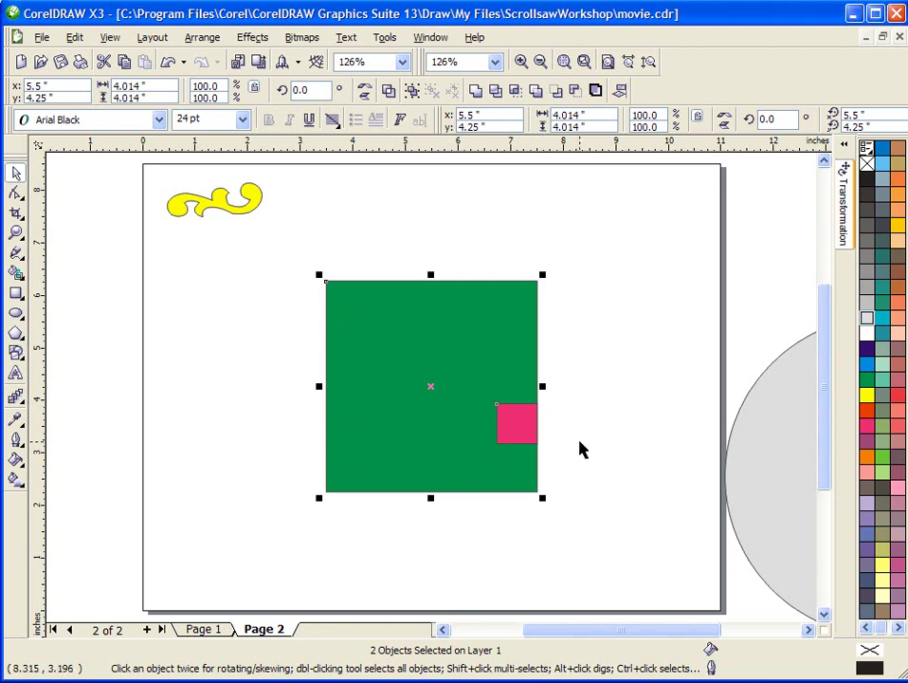
{"action": "key", "text": "t"}
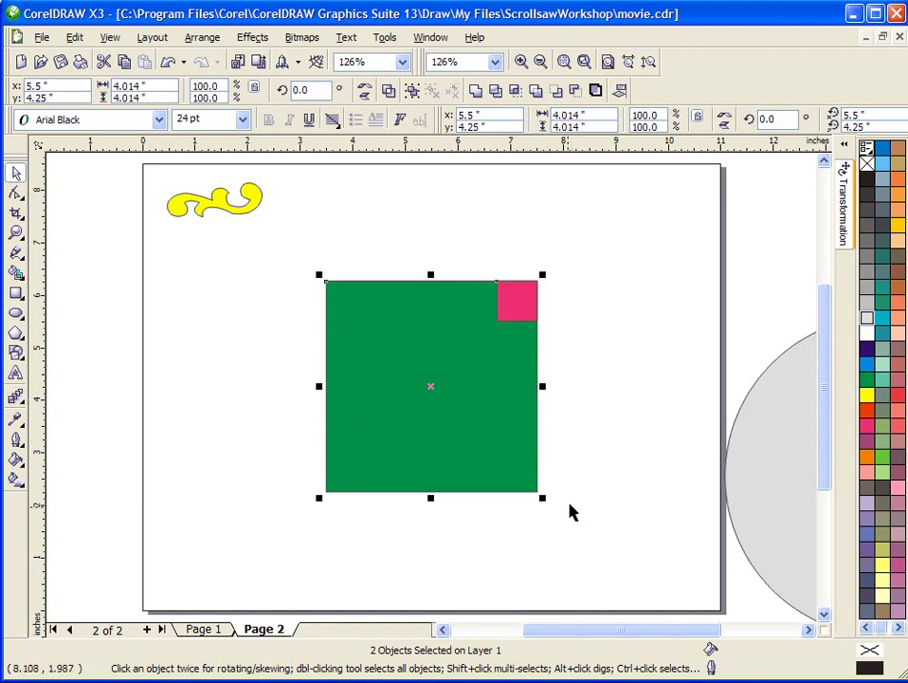
{"action": "key", "text": "b"}
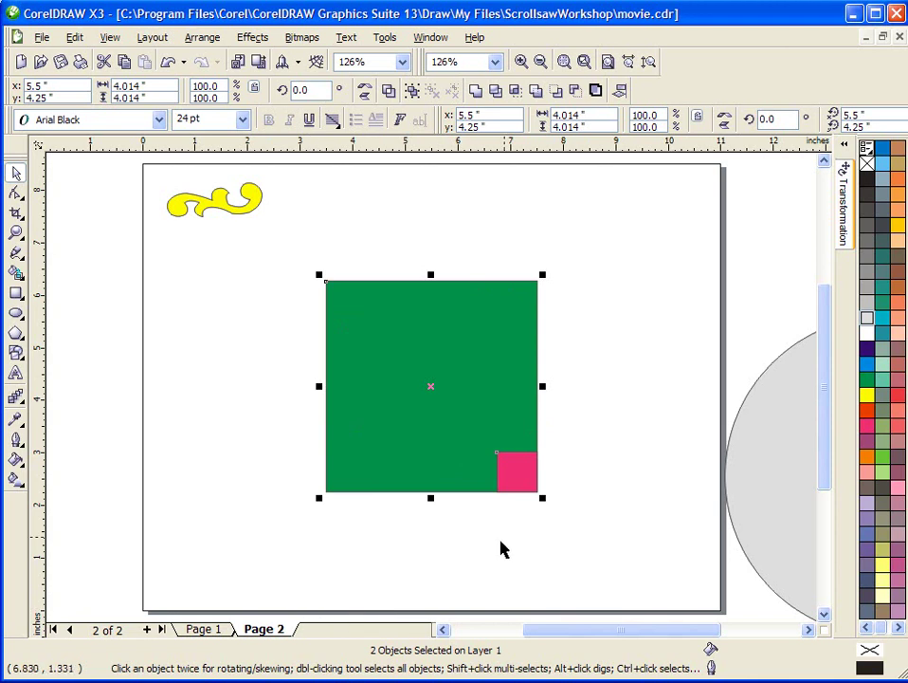
- Place the pink square in the green square's lower middle, at 5.155, 3.352 inches
{"action": "left_click", "coordinate": [520, 474]}
{"action": "left_click", "coordinate": [371, 533]}
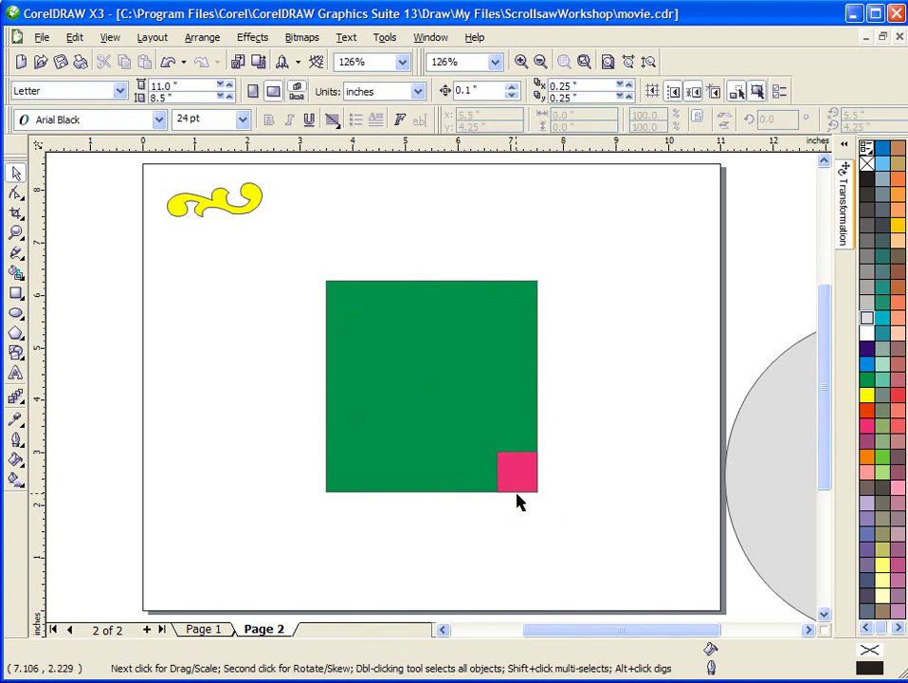
{"action": "left_click_drag", "start_coordinate": [519, 489], "coordinate": [413, 432]}
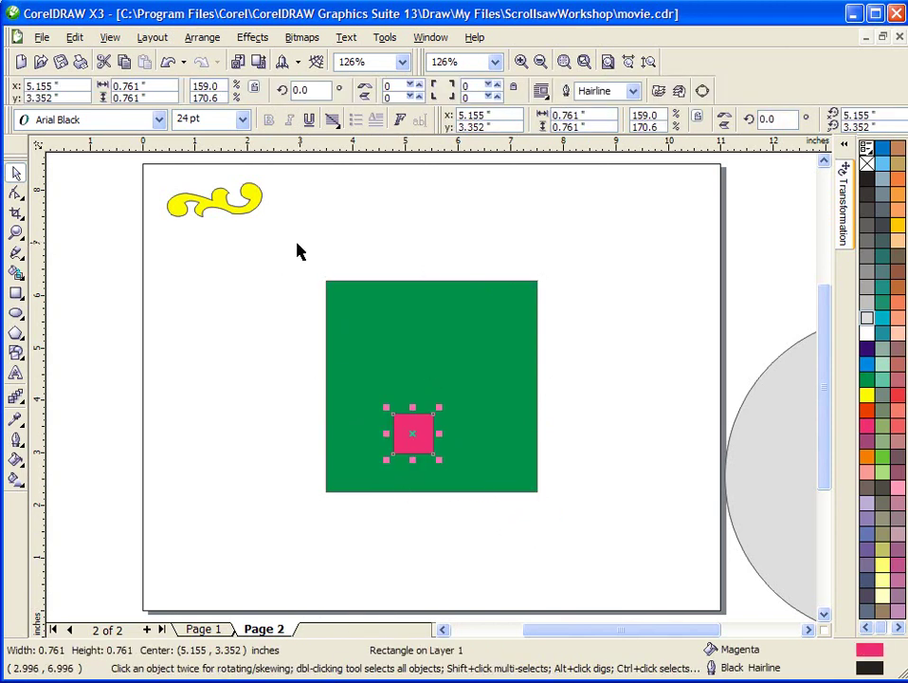
{"action": "left_click_drag", "start_coordinate": [298, 242], "coordinate": [576, 543]}
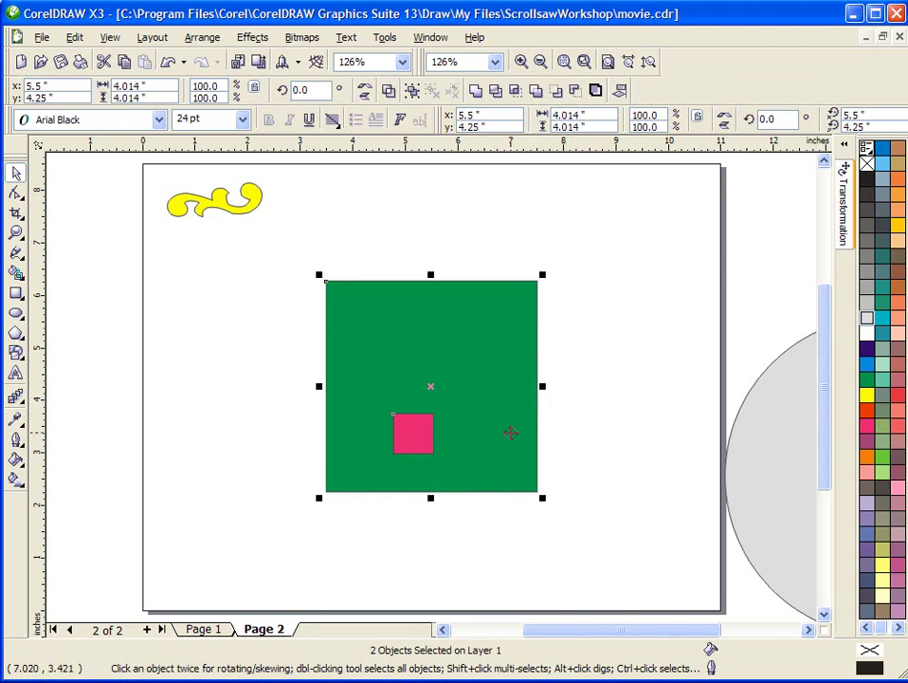
{"action": "left_click", "coordinate": [414, 444]}
{"action": "left_click", "coordinate": [519, 569]}
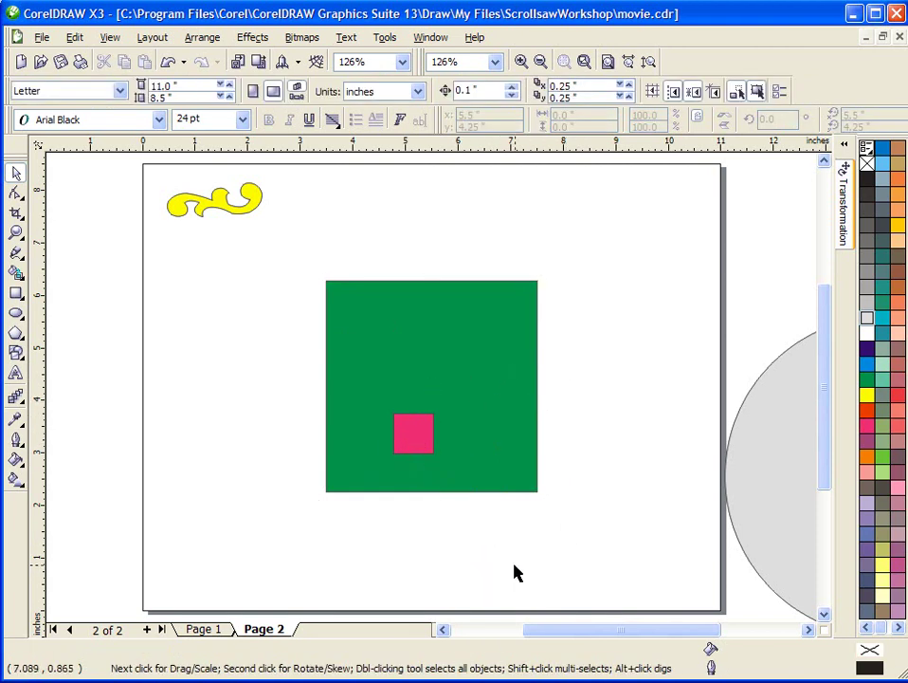
- Align the pink square to the green square's right edge, centred, and nudge it 0.4 inch right
{"action": "left_click_drag", "start_coordinate": [309, 252], "coordinate": [582, 533]}
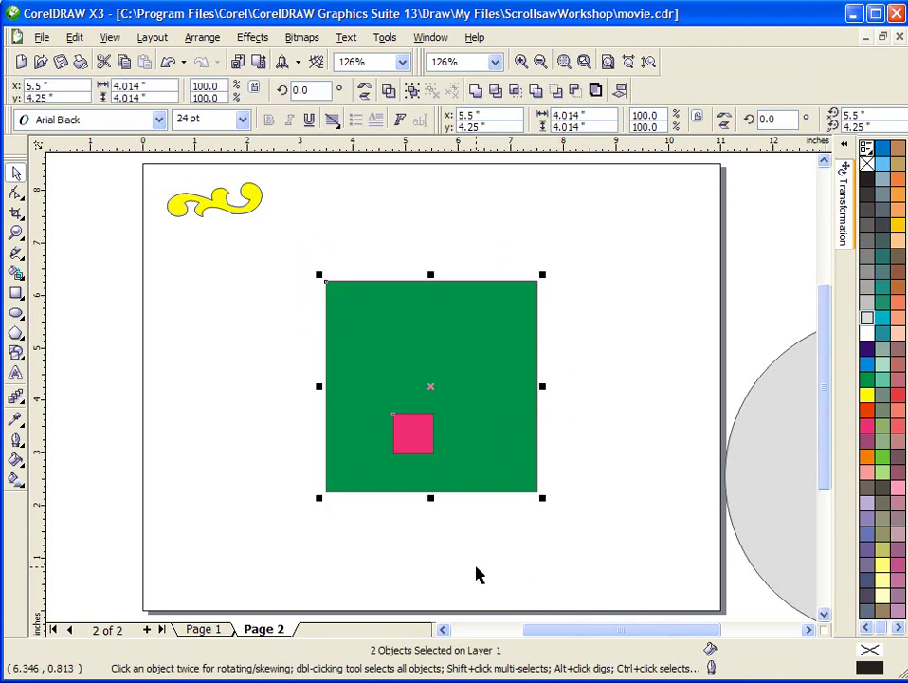
{"action": "key", "text": "r"}
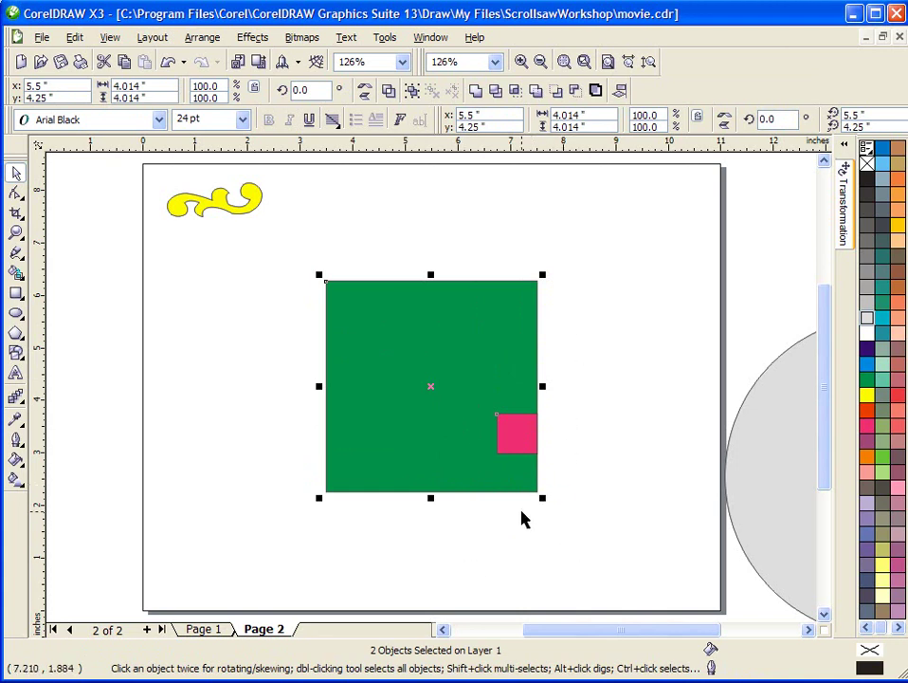
{"action": "key", "text": "c"}
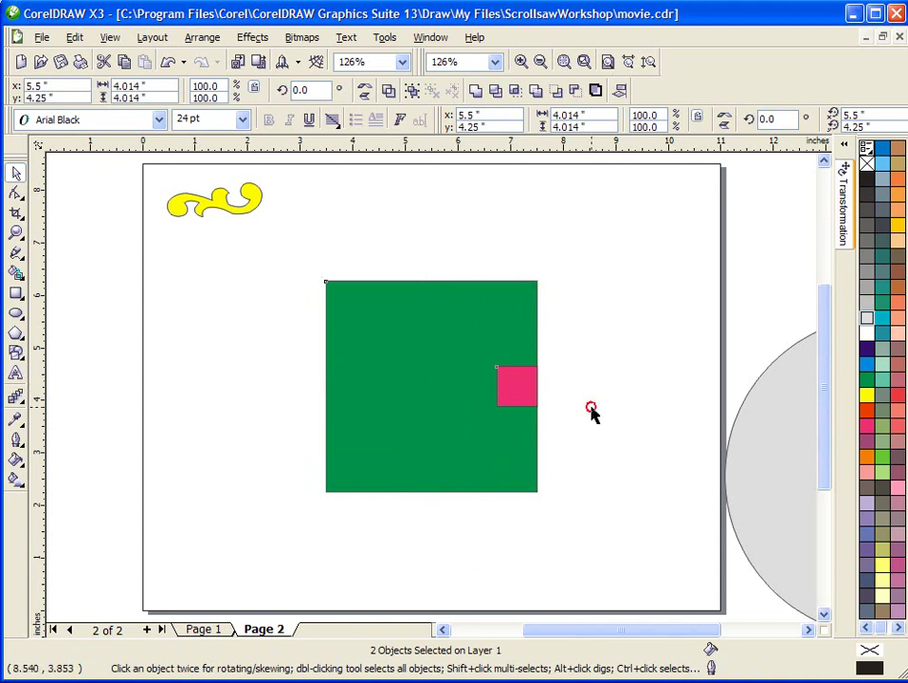
{"action": "left_click", "coordinate": [588, 412]}
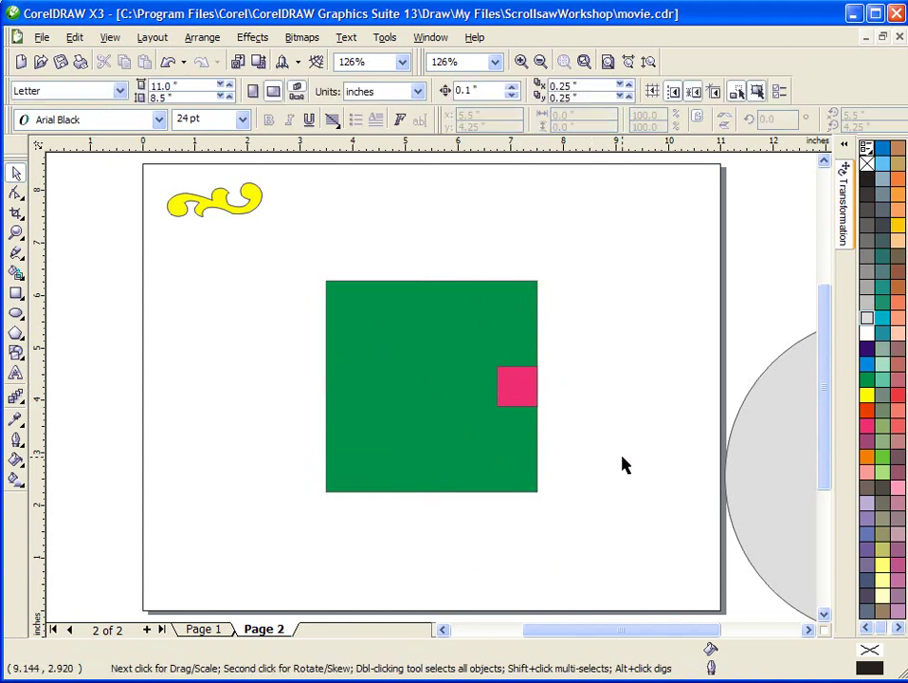
{"action": "left_click", "coordinate": [515, 396]}
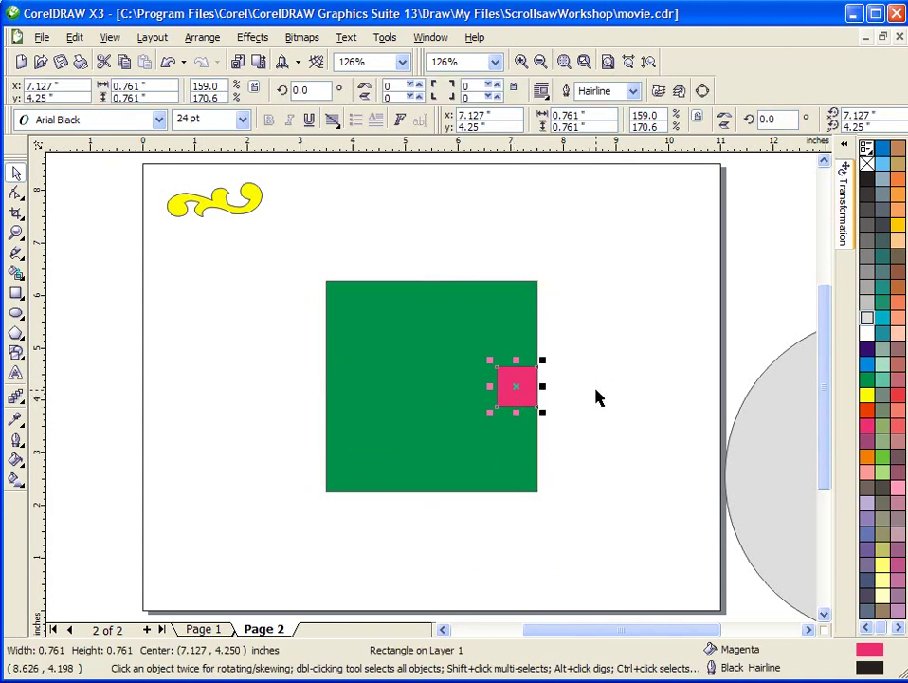
{"action": "key", "text": "Right"}
{"action": "key", "text": "Right"}
{"action": "key", "text": "Right"}
{"action": "key", "text": "Right"}
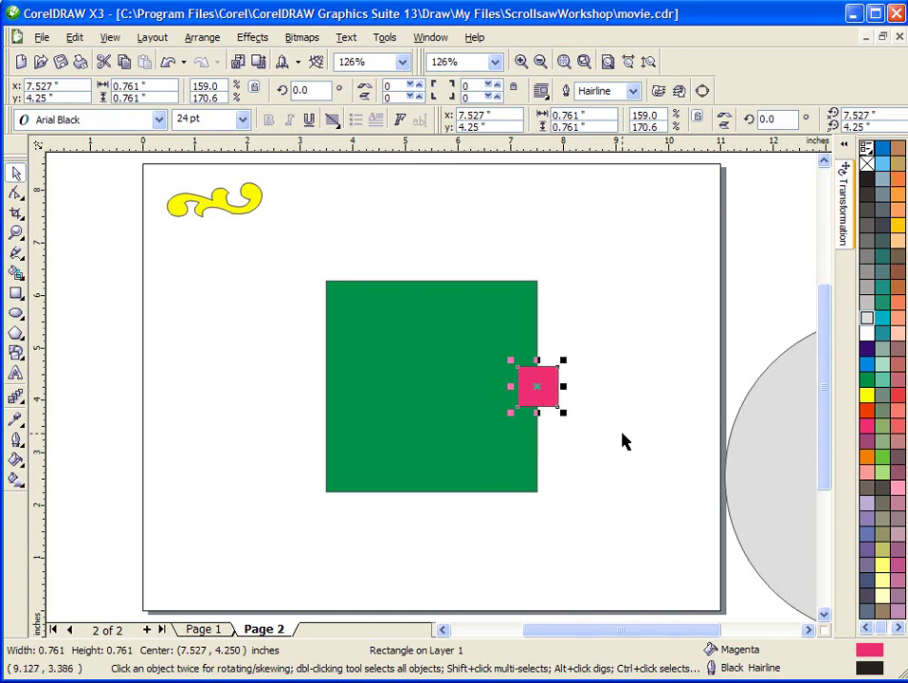
{"action": "left_click", "coordinate": [625, 462]}
- Weld the pink square onto the green square, forming a right-side tab
{"action": "left_click_drag", "start_coordinate": [295, 247], "coordinate": [626, 533]}
{"action": "left_click", "coordinate": [473, 92]}
{"action": "left_click", "coordinate": [371, 240]}
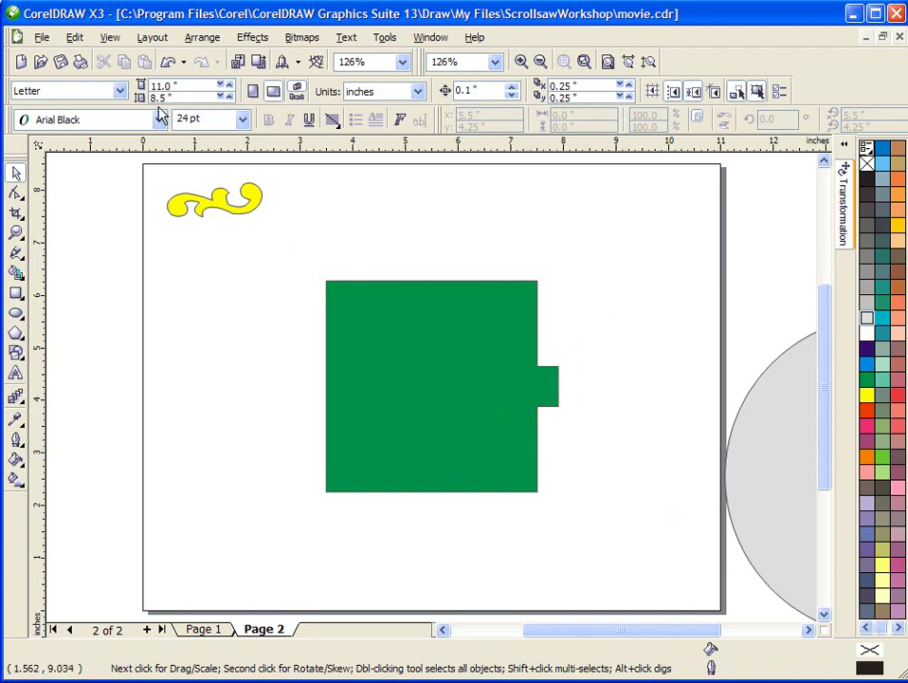
- Undo the weld and move the pink square off to the page's lower left
{"action": "left_click", "coordinate": [168, 62]}
{"action": "left_click", "coordinate": [185, 223]}
{"action": "left_click_drag", "start_coordinate": [543, 384], "coordinate": [115, 554]}
{"action": "left_click", "coordinate": [54, 376]}
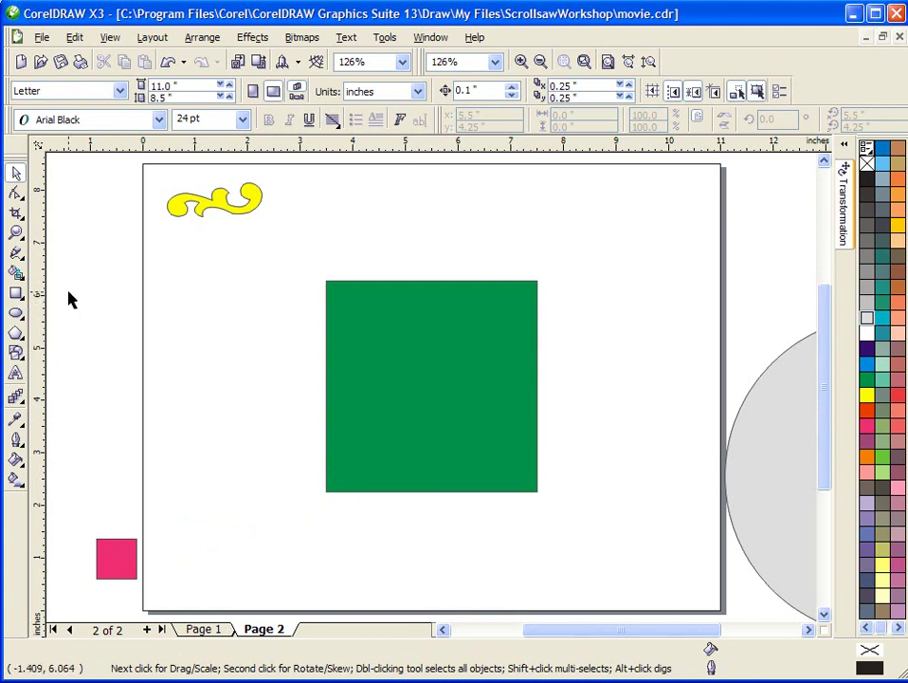
- Add a horizontal guideline at 4.25" and a vertical guideline at 5.5" through the page centre
{"action": "left_click_drag", "start_coordinate": [374, 150], "coordinate": [372, 219]}
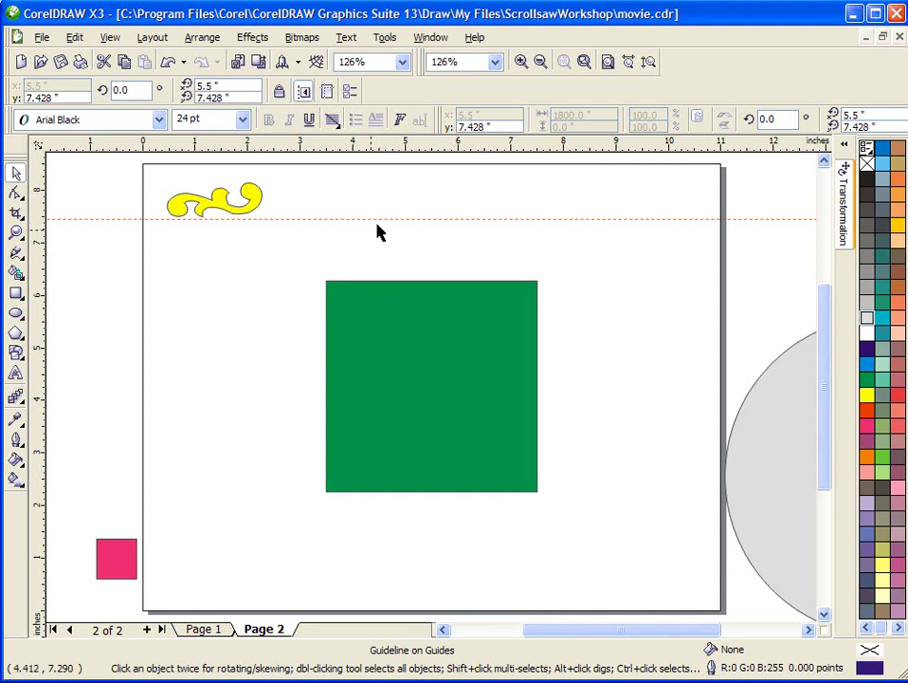
{"action": "key", "text": "ctrl+z"}
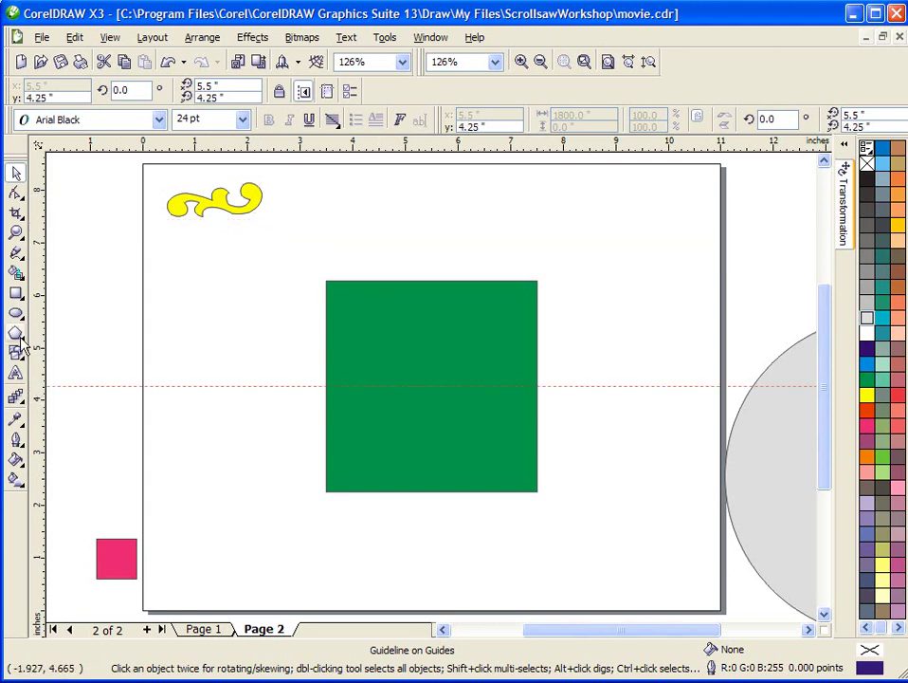
{"action": "left_click_drag", "start_coordinate": [36, 333], "coordinate": [166, 340]}
{"action": "key", "text": "p"}
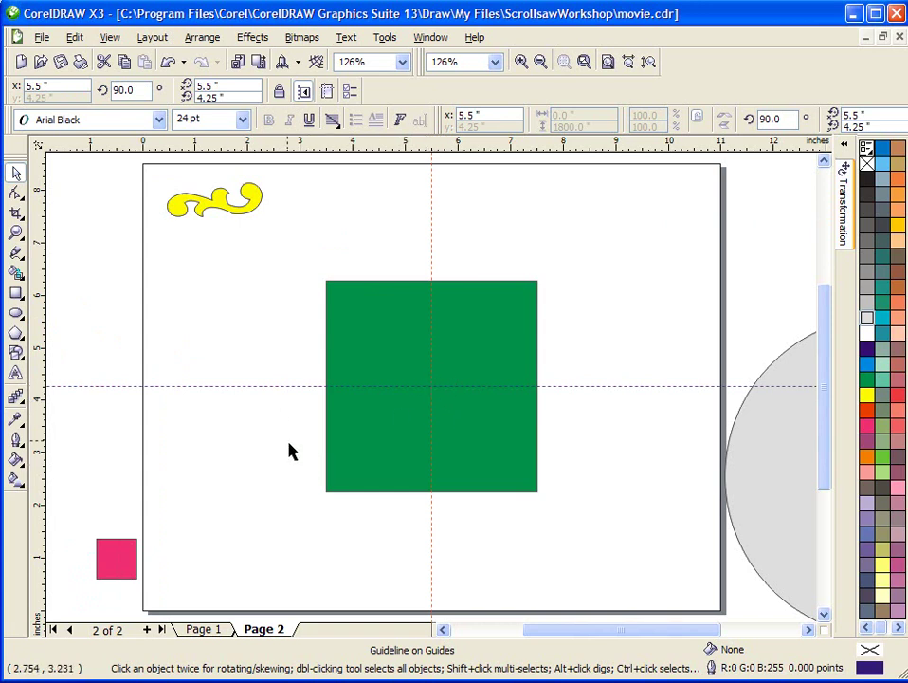
- Check Snap to Guidelines in the View menu, then move the pink square up-right to 0.664, 1.901 inches
{"action": "left_click", "coordinate": [109, 38]}
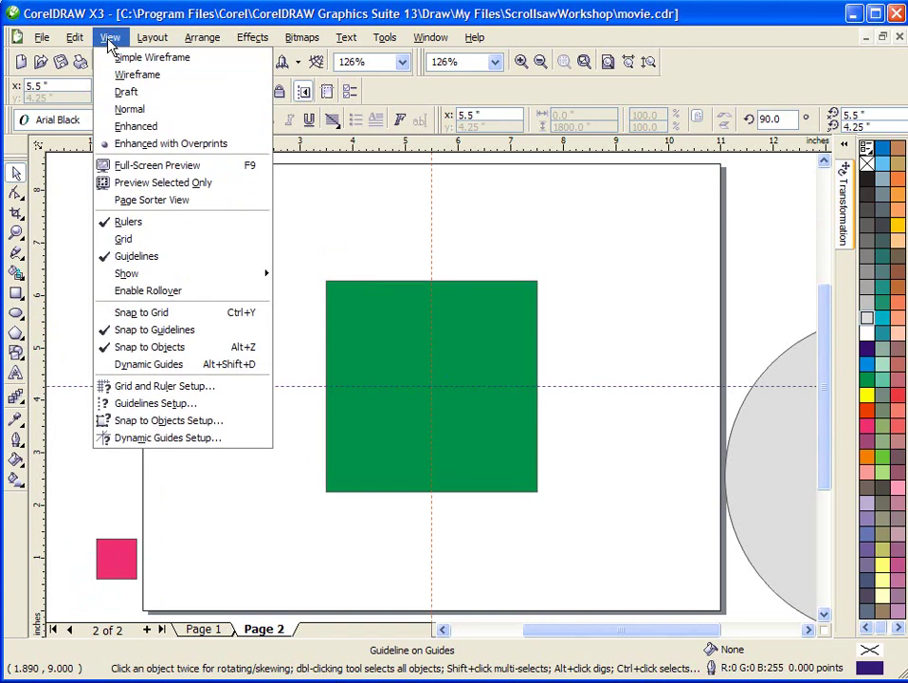
{"action": "left_click", "coordinate": [146, 331]}
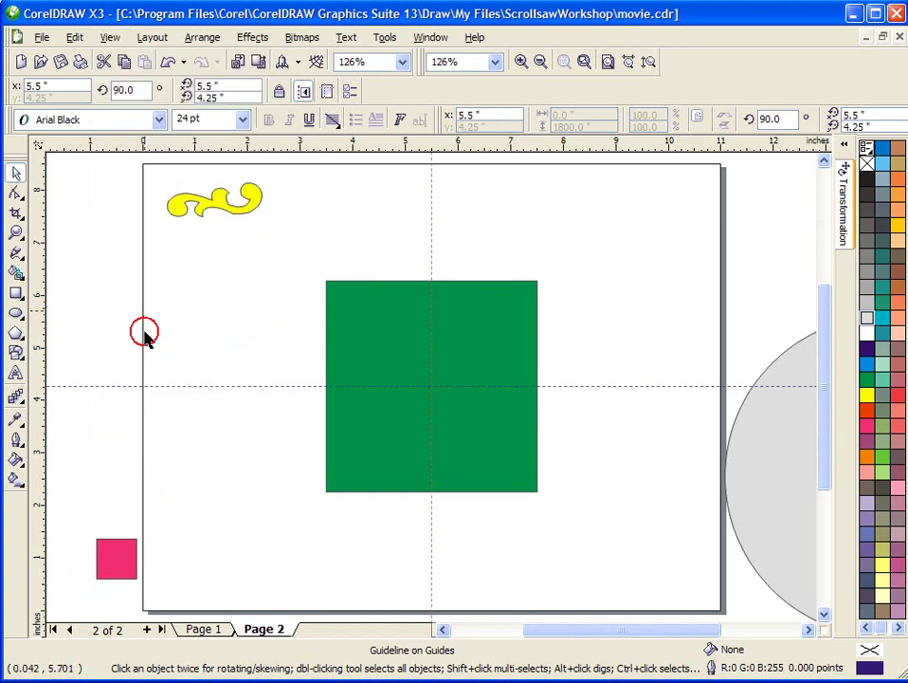
{"action": "left_click", "coordinate": [109, 38]}
{"action": "left_click", "coordinate": [121, 143]}
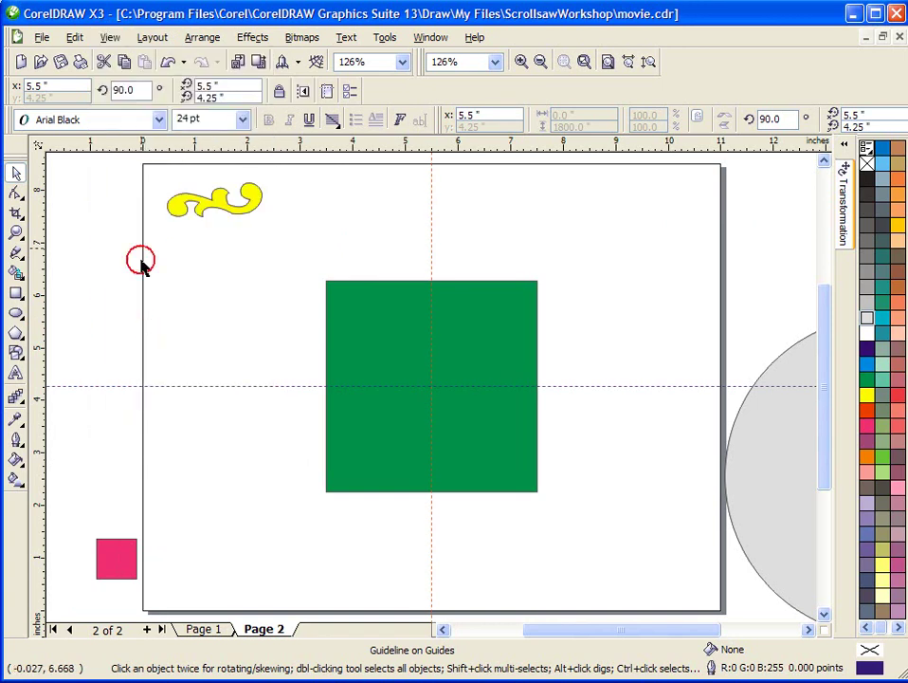
{"action": "left_click", "coordinate": [104, 37]}
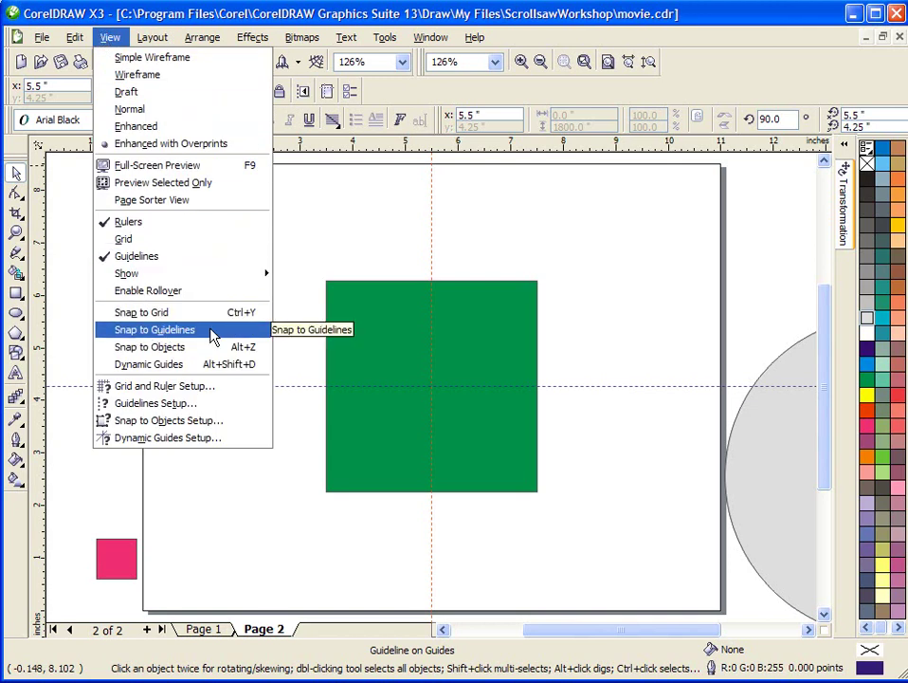
{"action": "left_click", "coordinate": [158, 335]}
{"action": "left_click_drag", "start_coordinate": [118, 561], "coordinate": [177, 509]}
- Raise the horizontal guideline to the green square's top and seat the yellow scroll there, its right end at the vertical guide
{"action": "left_click_drag", "start_coordinate": [210, 210], "coordinate": [264, 238]}
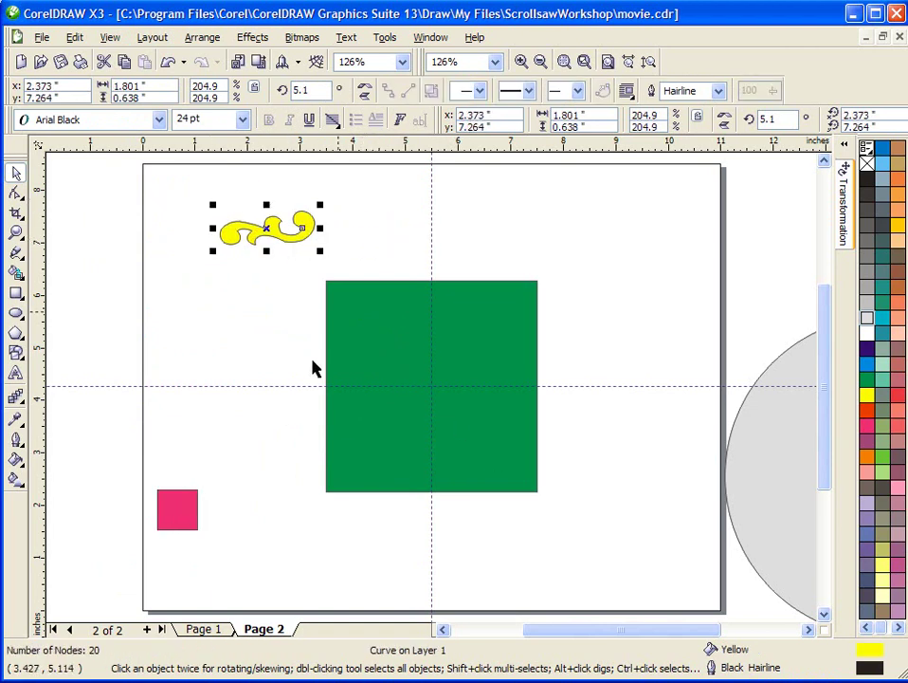
{"action": "left_click_drag", "start_coordinate": [253, 386], "coordinate": [255, 286]}
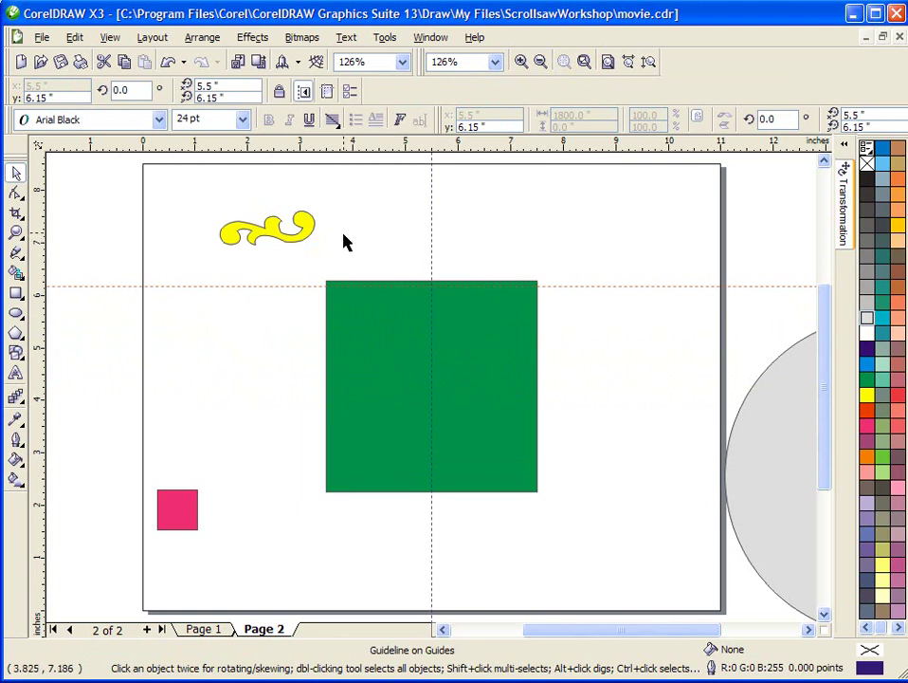
{"action": "left_click_drag", "start_coordinate": [305, 228], "coordinate": [412, 237]}
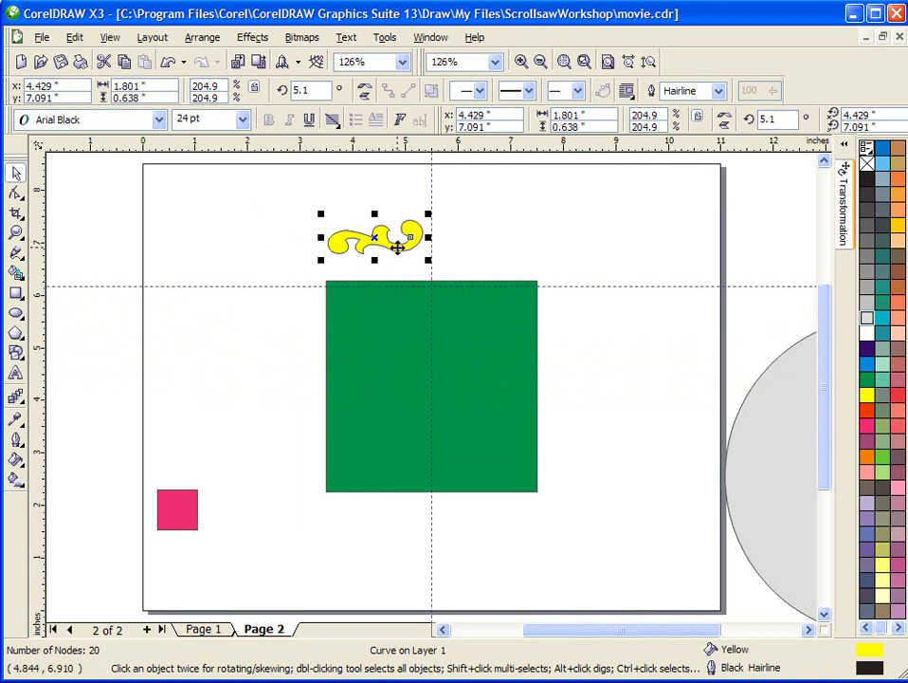
{"action": "mouse_move", "coordinate": [384, 237]}
{"action": "left_mouse_down"}
{"action": "mouse_move", "coordinate": [344, 233]}
{"action": "mouse_move", "coordinate": [392, 239]}
{"action": "left_mouse_up"}
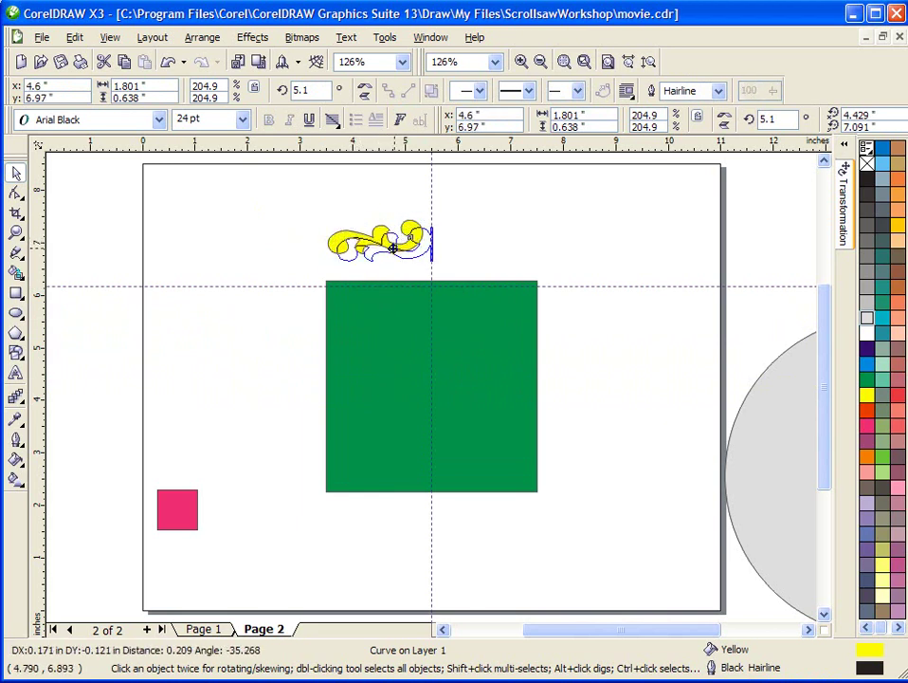
{"action": "left_click_drag", "start_coordinate": [393, 249], "coordinate": [394, 274]}
{"action": "left_click", "coordinate": [274, 208]}
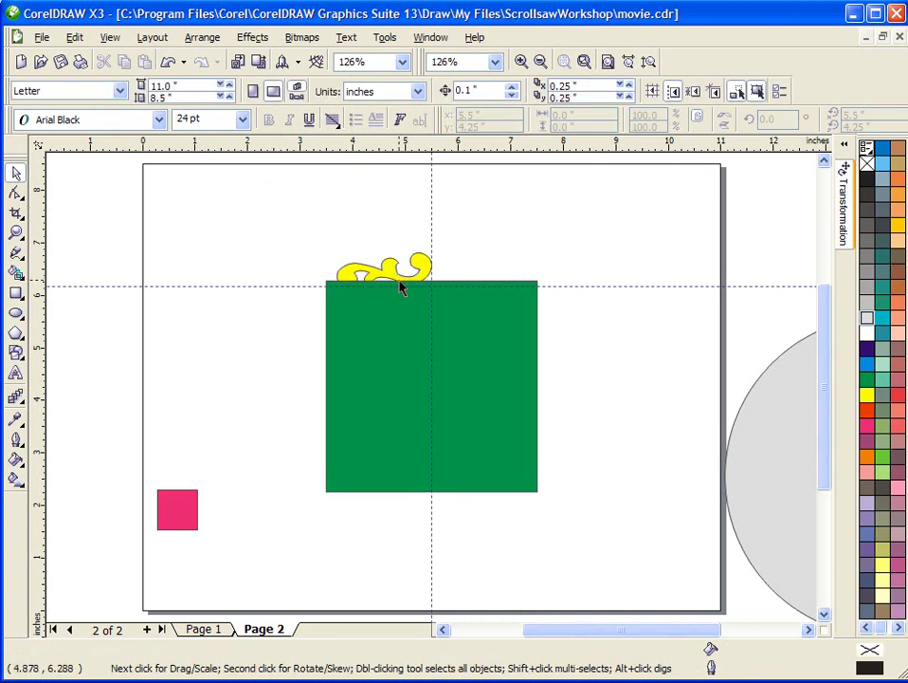
- Make a horizontally mirrored duplicate of the yellow scroll with Scale & Mirror
{"action": "left_click", "coordinate": [422, 258]}
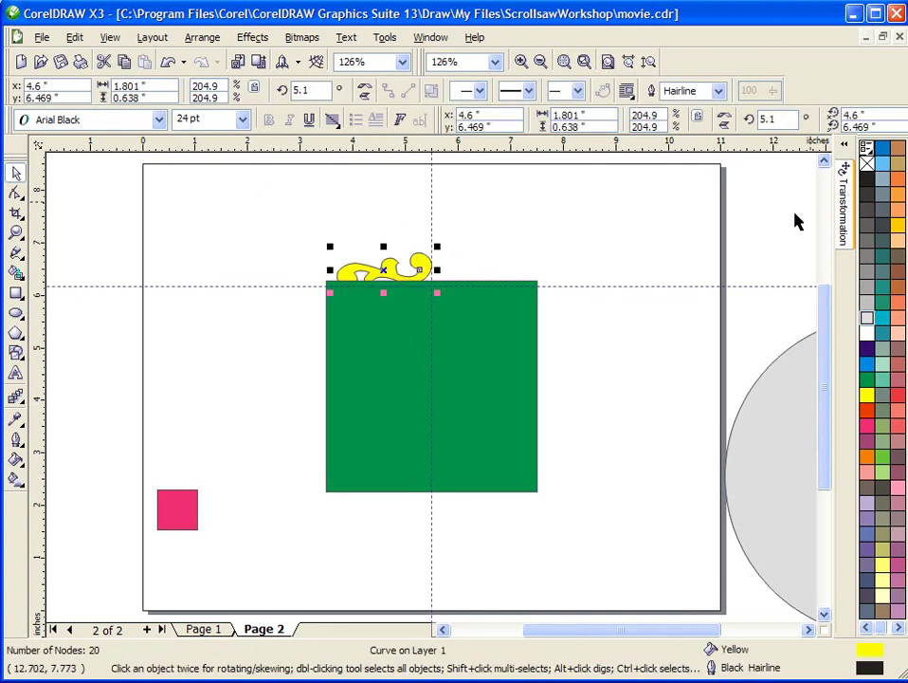
{"action": "left_click", "coordinate": [843, 163]}
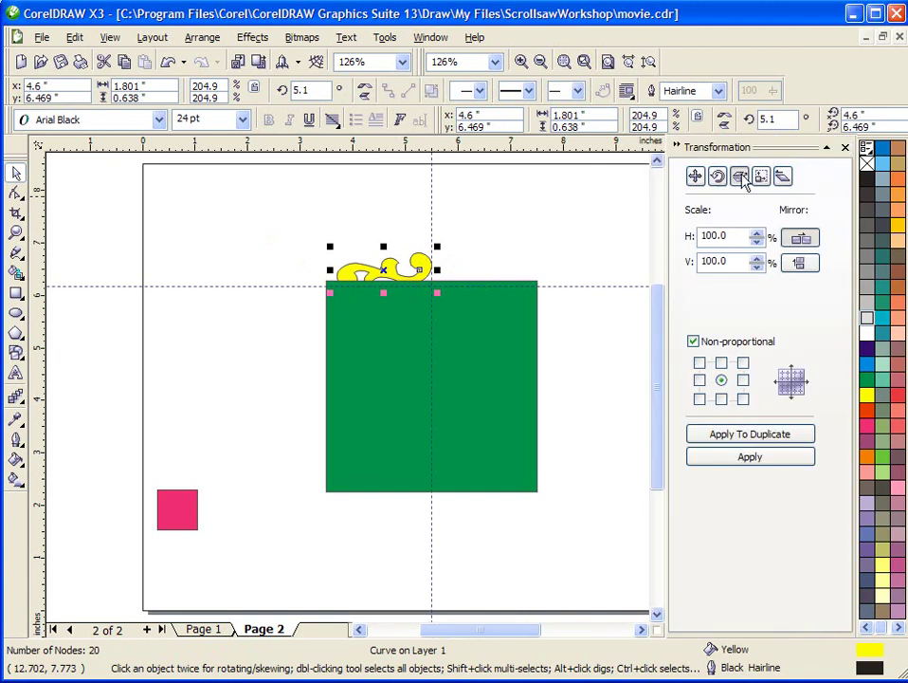
{"action": "left_click", "coordinate": [801, 238]}
{"action": "left_click", "coordinate": [763, 434]}
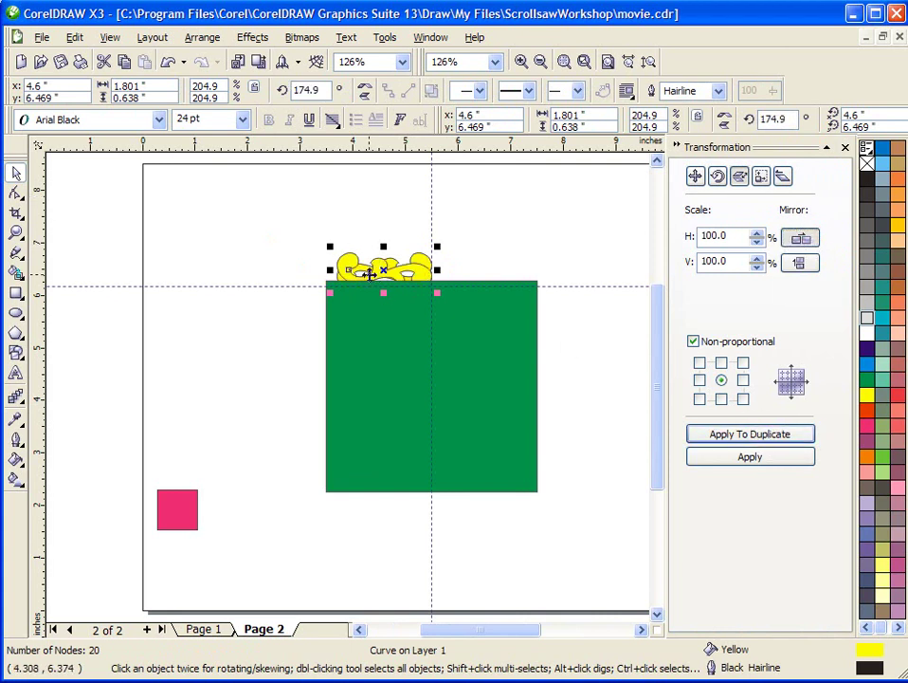
- Place the mirrored scroll right of the centre guideline, then select the square and both scrolls
{"action": "left_click_drag", "start_coordinate": [376, 273], "coordinate": [486, 236]}
{"action": "left_click", "coordinate": [333, 231]}
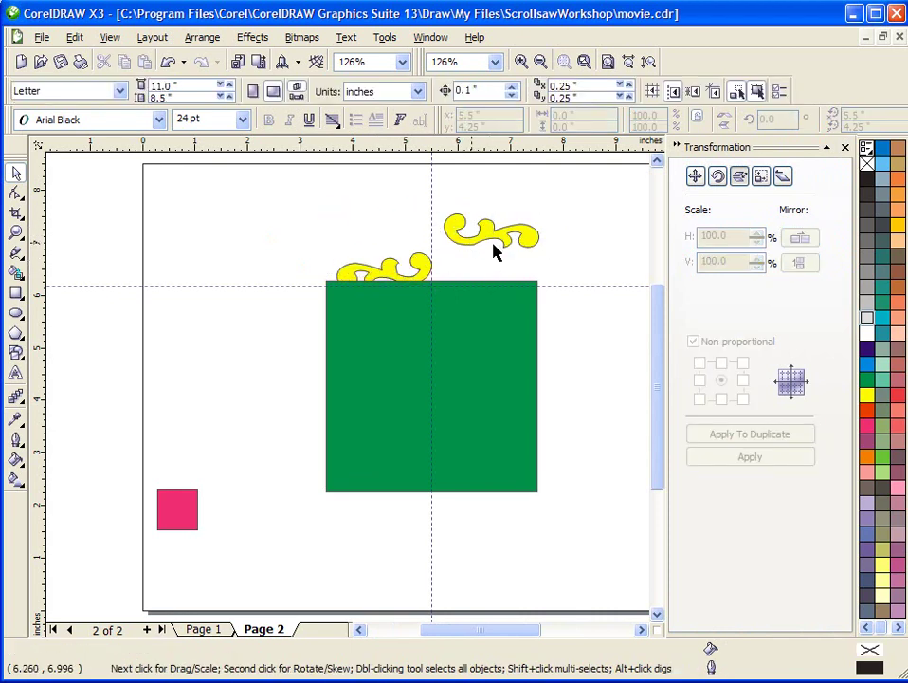
{"action": "left_click_drag", "start_coordinate": [494, 233], "coordinate": [481, 272]}
{"action": "left_click", "coordinate": [253, 229]}
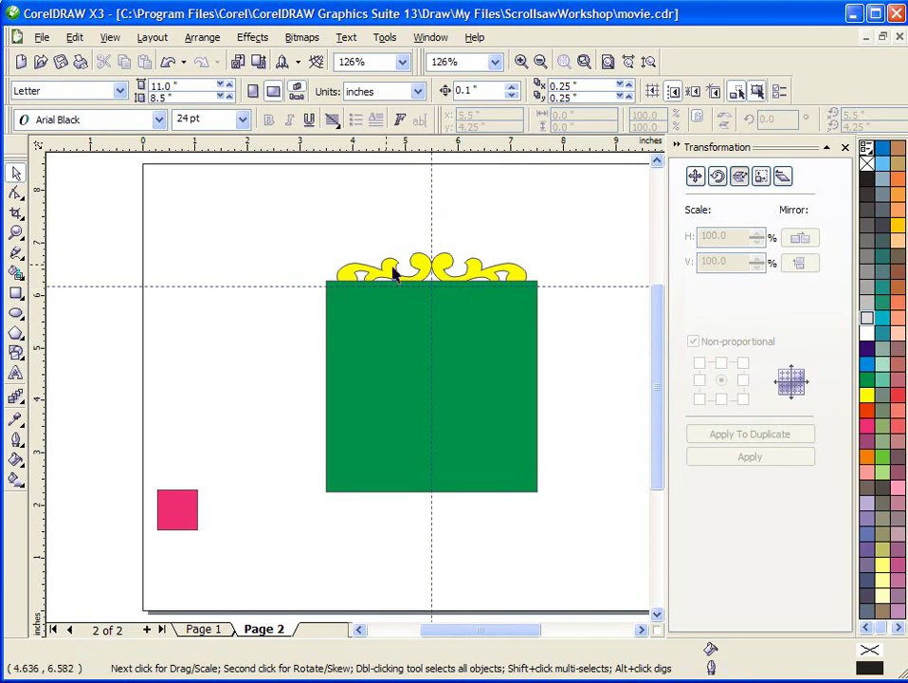
{"action": "left_click_drag", "start_coordinate": [282, 217], "coordinate": [612, 539]}
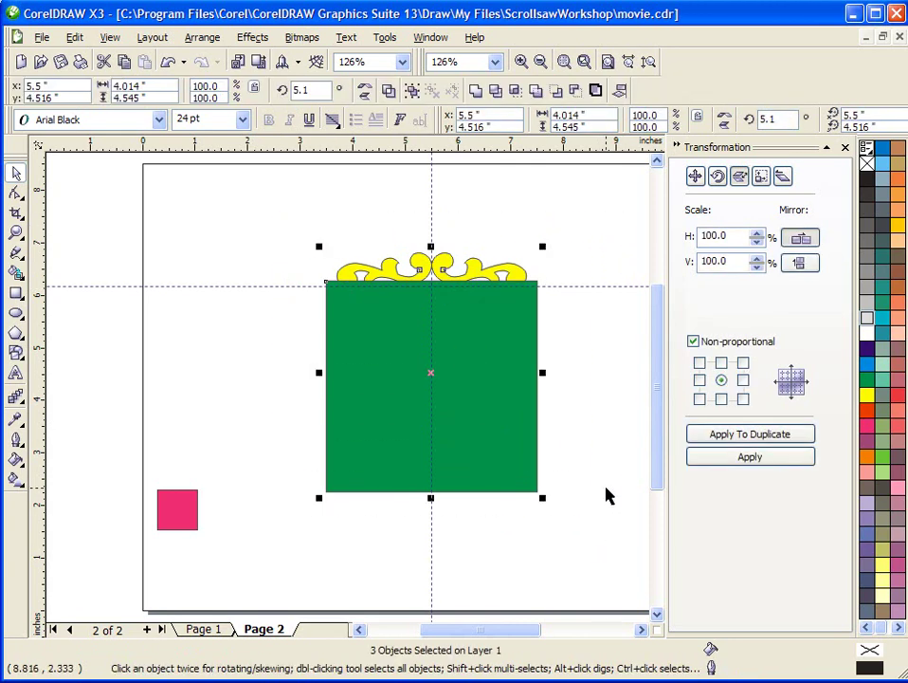
- Weld the green square and both scrolls into one yellow 44-node curve
{"action": "left_click", "coordinate": [473, 91]}
{"action": "left_click", "coordinate": [253, 256]}
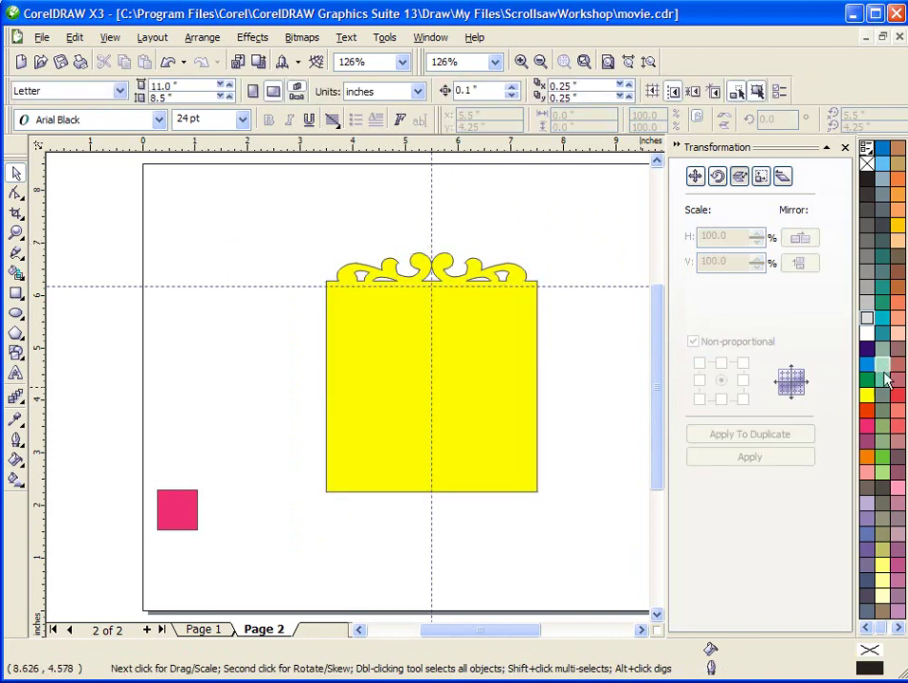
{"action": "left_click", "coordinate": [868, 320]}
{"action": "left_click", "coordinate": [492, 434]}
{"action": "left_click", "coordinate": [483, 418]}
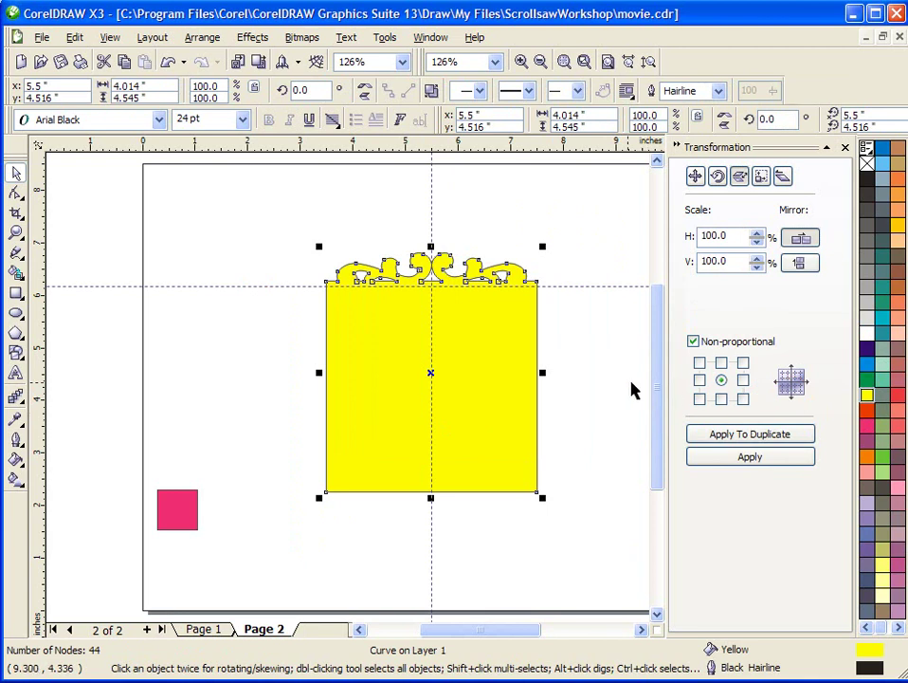
{"action": "left_click", "coordinate": [612, 388]}
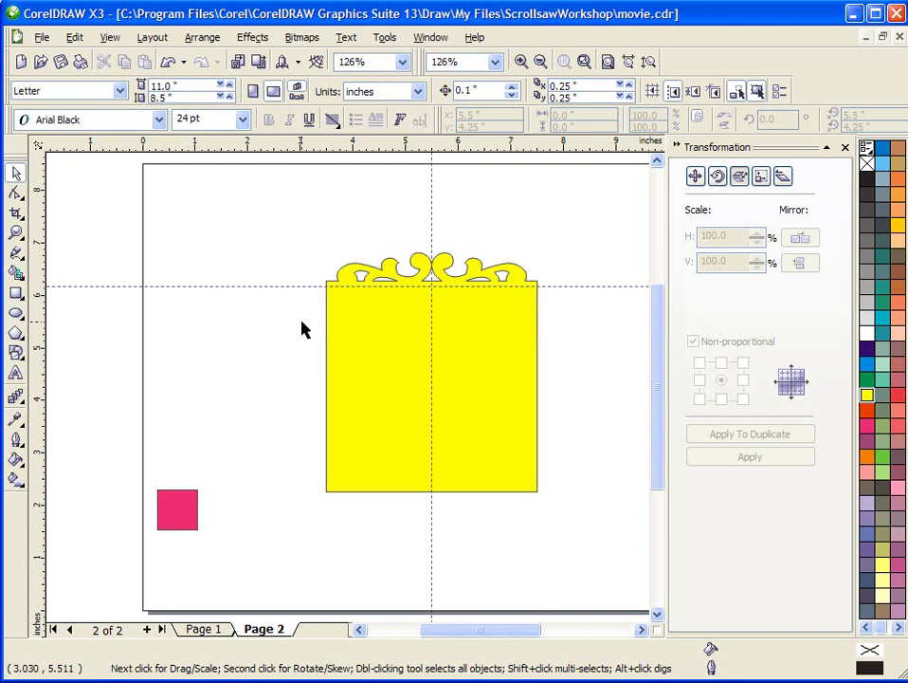
- Lower the horizontal guideline to 5.165 inches and move the vertical guideline left to 2.322 inches
{"action": "left_click_drag", "start_coordinate": [276, 284], "coordinate": [281, 337]}
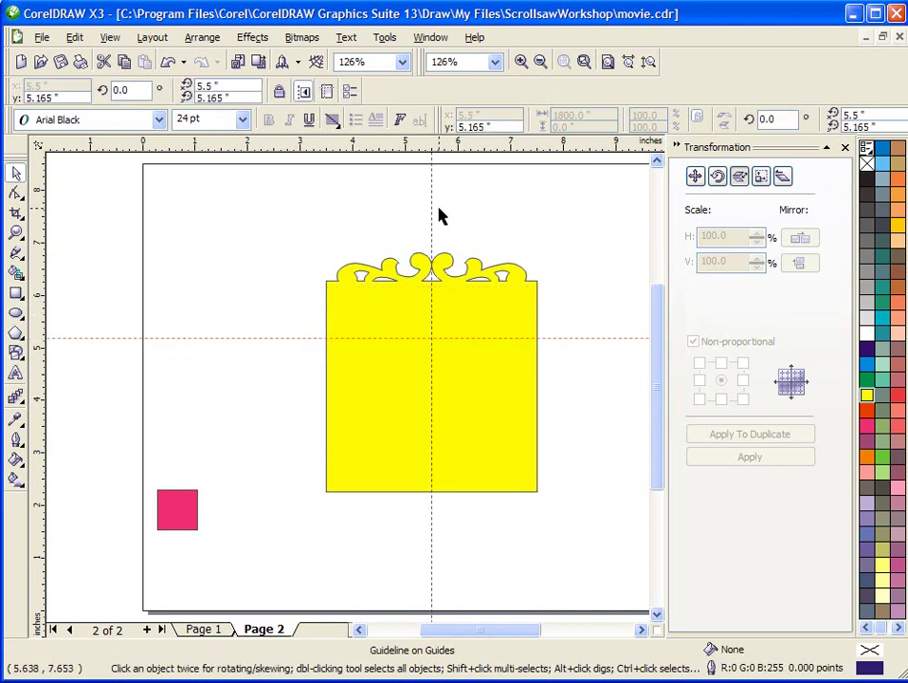
{"action": "left_click_drag", "start_coordinate": [429, 205], "coordinate": [262, 207]}
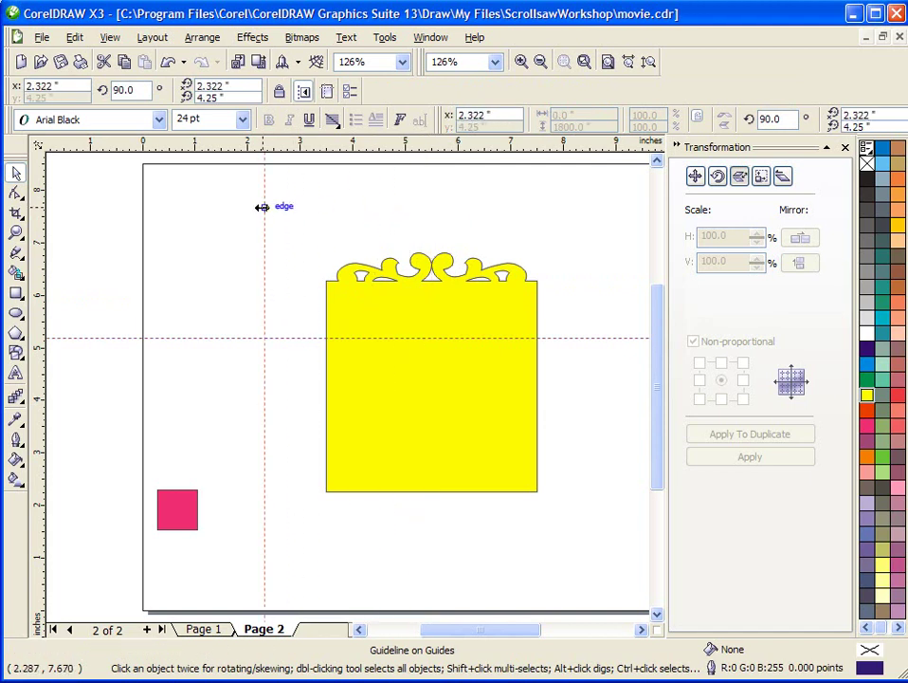
{"action": "left_click", "coordinate": [366, 413]}
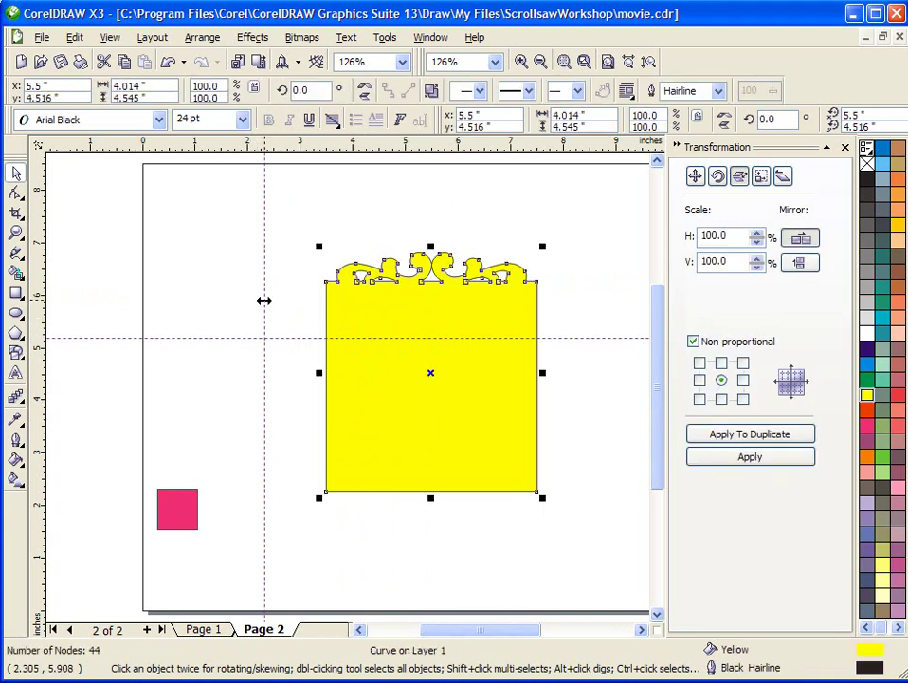
{"action": "left_click", "coordinate": [294, 299]}
{"action": "left_click", "coordinate": [264, 290]}
{"action": "left_click", "coordinate": [355, 299]}
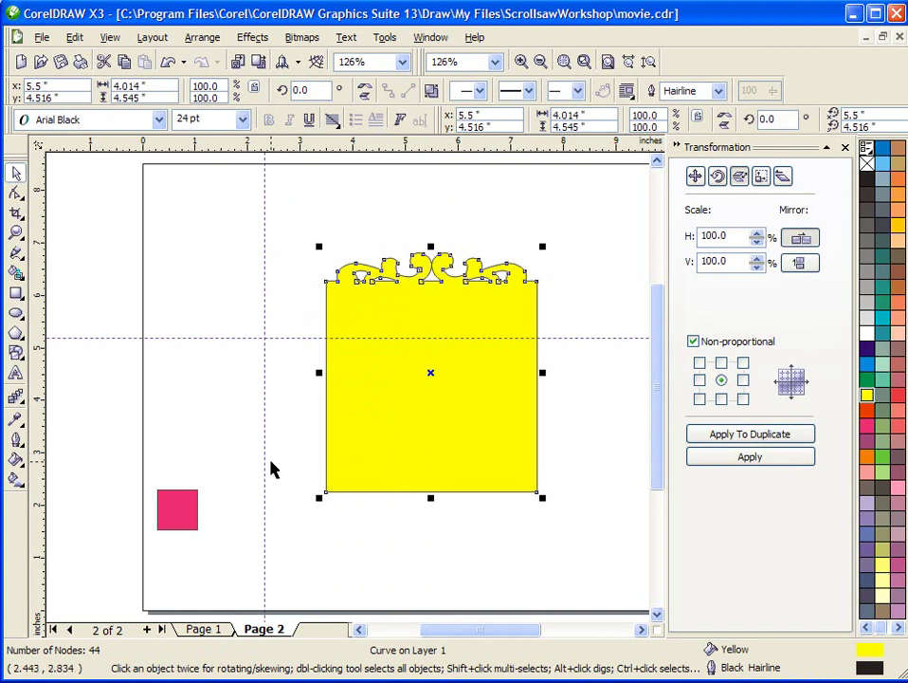